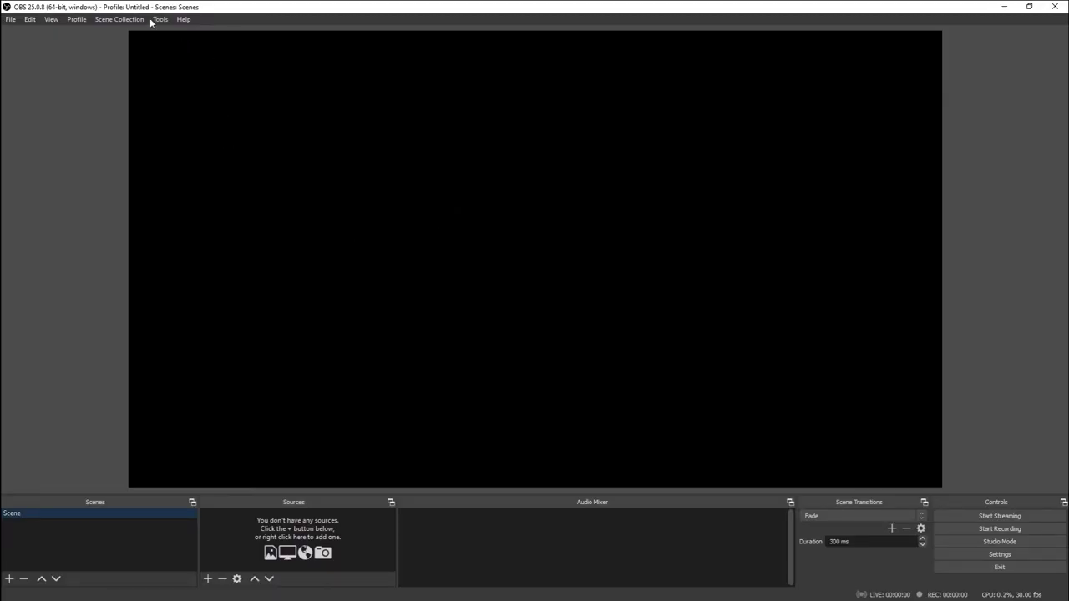
{"action": "left_click", "coordinate": [153, 20]}
{"action": "left_click", "coordinate": [180, 32]}
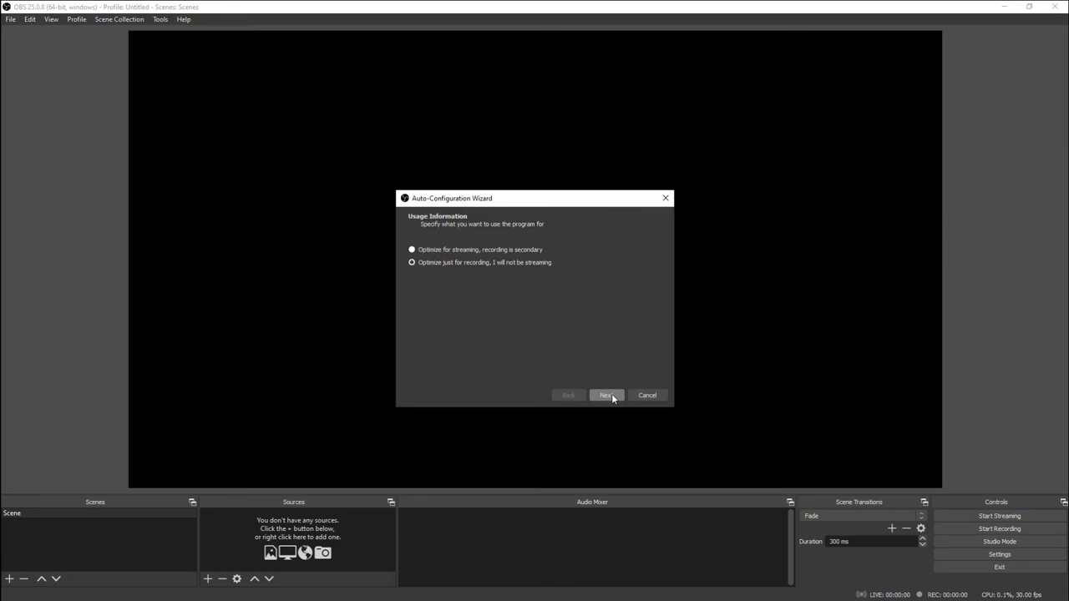
{"action": "left_click", "coordinate": [647, 395]}
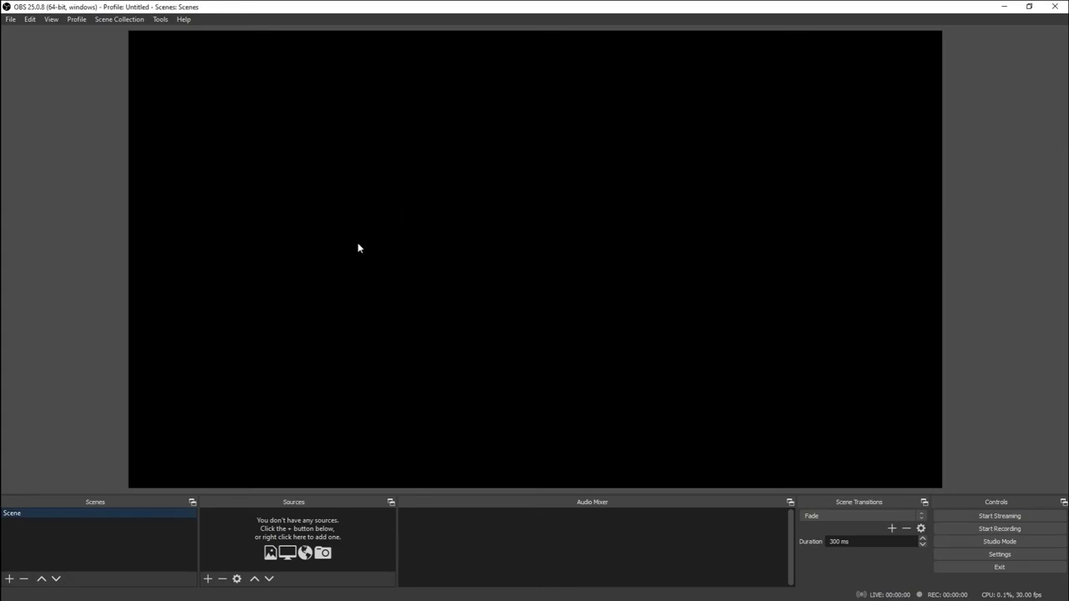
{"action": "left_click", "coordinate": [164, 19]}
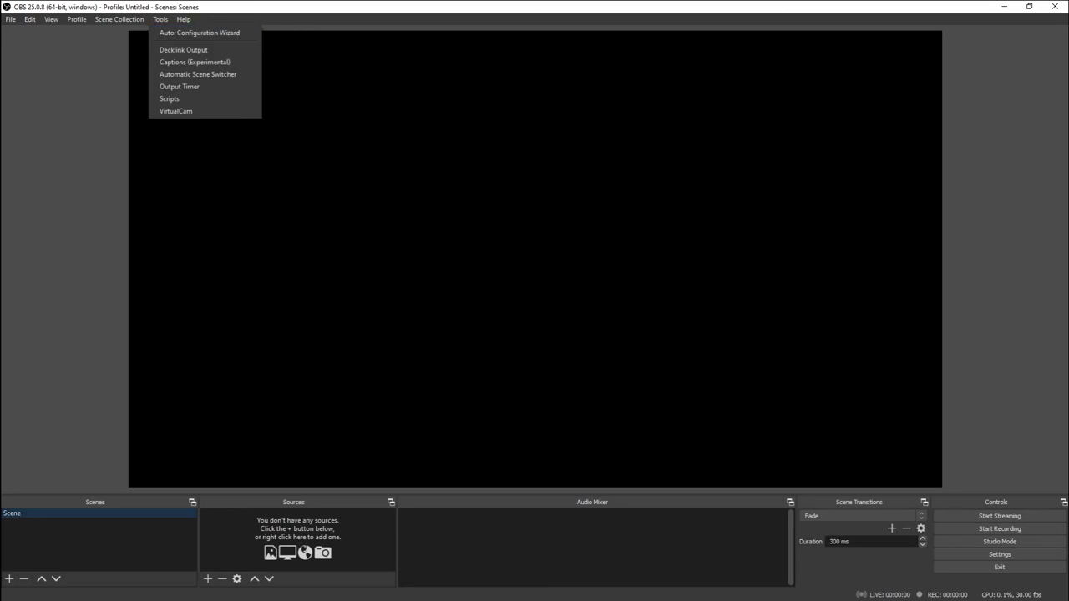
{"action": "left_click", "coordinate": [183, 49]}
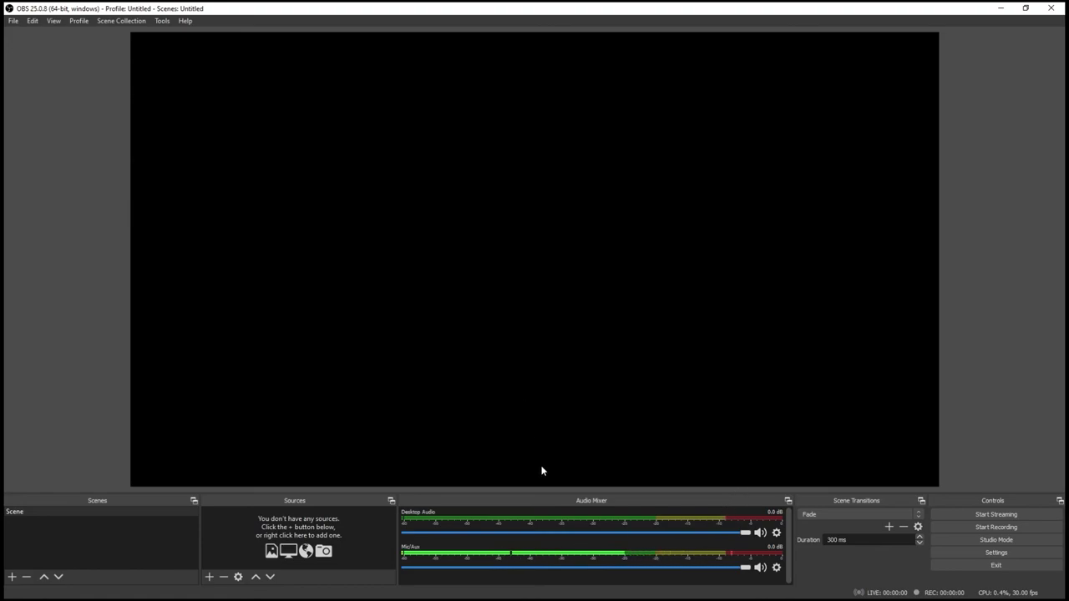
Mute both the Desktop Audio and Mic/Aux channels in the audio mixer.
{"action": "left_click", "coordinate": [760, 533]}
{"action": "left_click", "coordinate": [760, 567]}
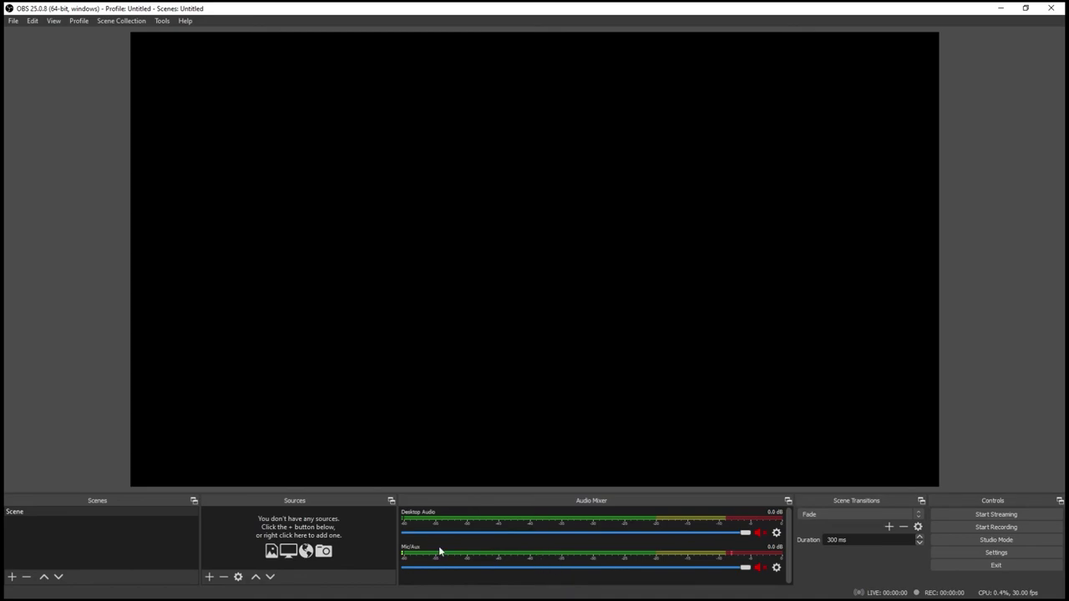
Add a new Video Capture Device source named "webcam" to the scene.
{"action": "left_click", "coordinate": [210, 577]}
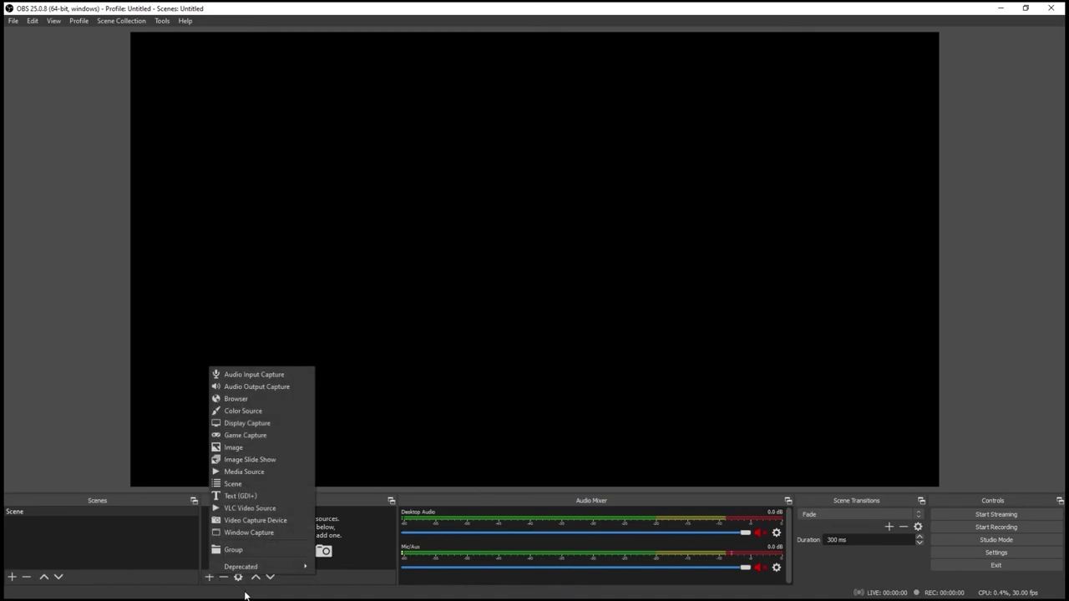
{"action": "left_click", "coordinate": [244, 522]}
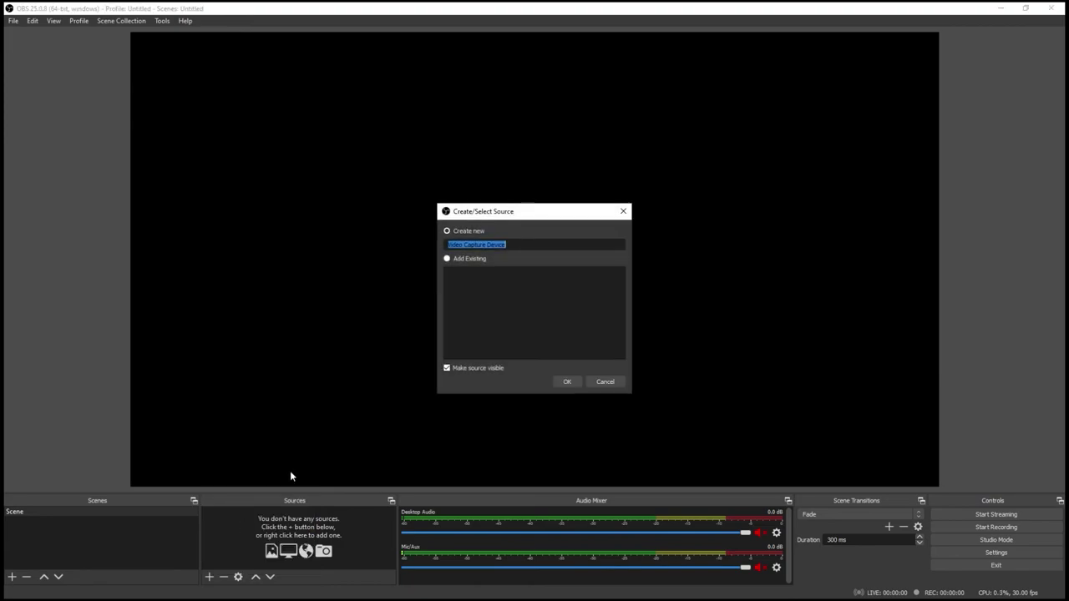
{"action": "type", "text": "w"}
{"action": "key", "text": "Return"}
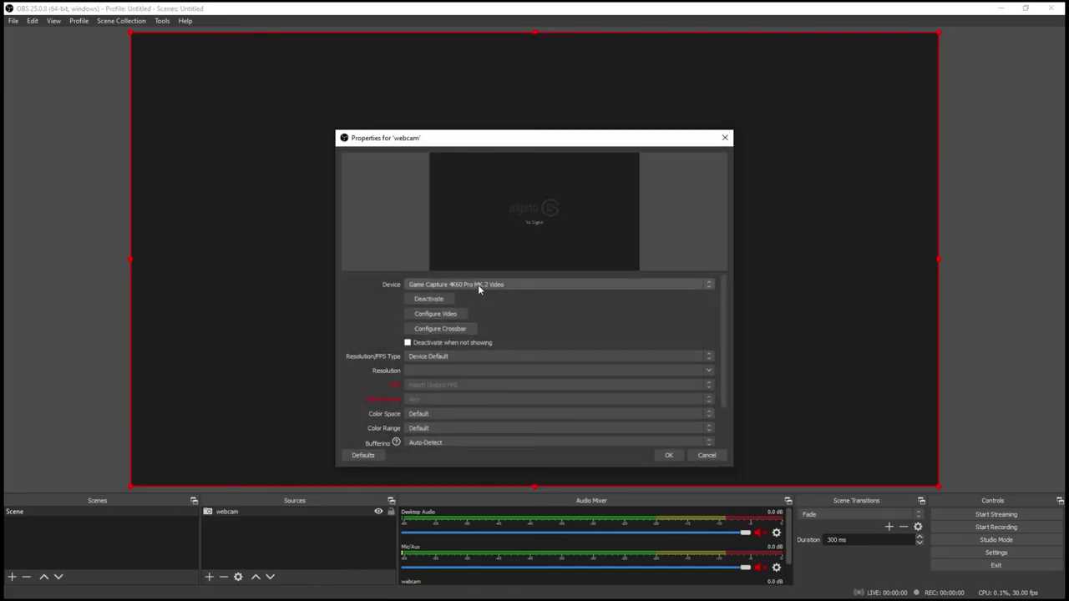
Set the webcam source's device to Logitech StreamCam and place its image in the lower-right corner of the canvas.
{"action": "left_click", "coordinate": [478, 284]}
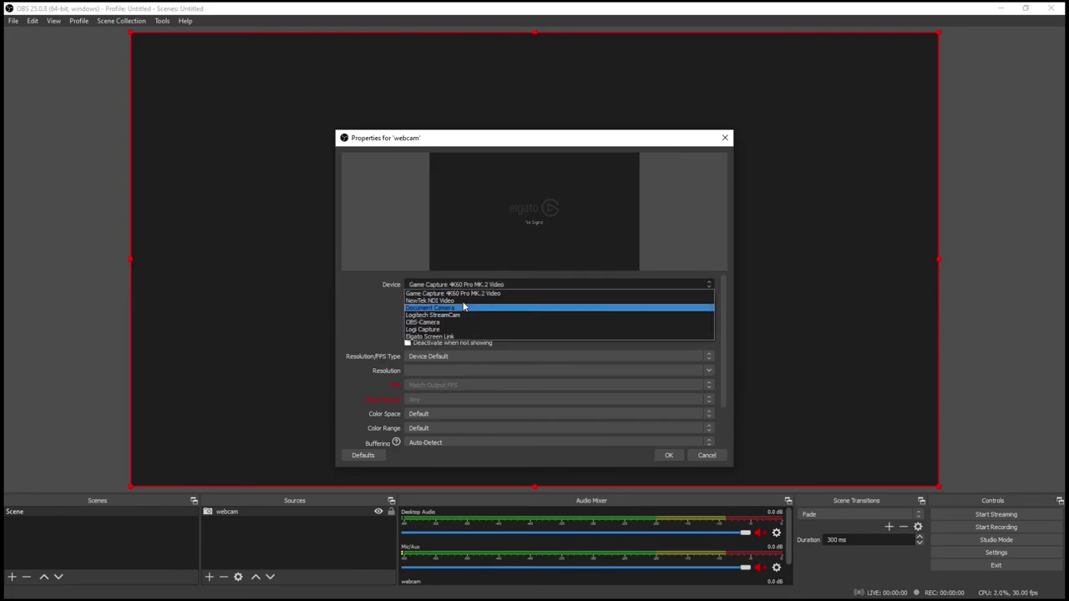
{"action": "left_click", "coordinate": [457, 330]}
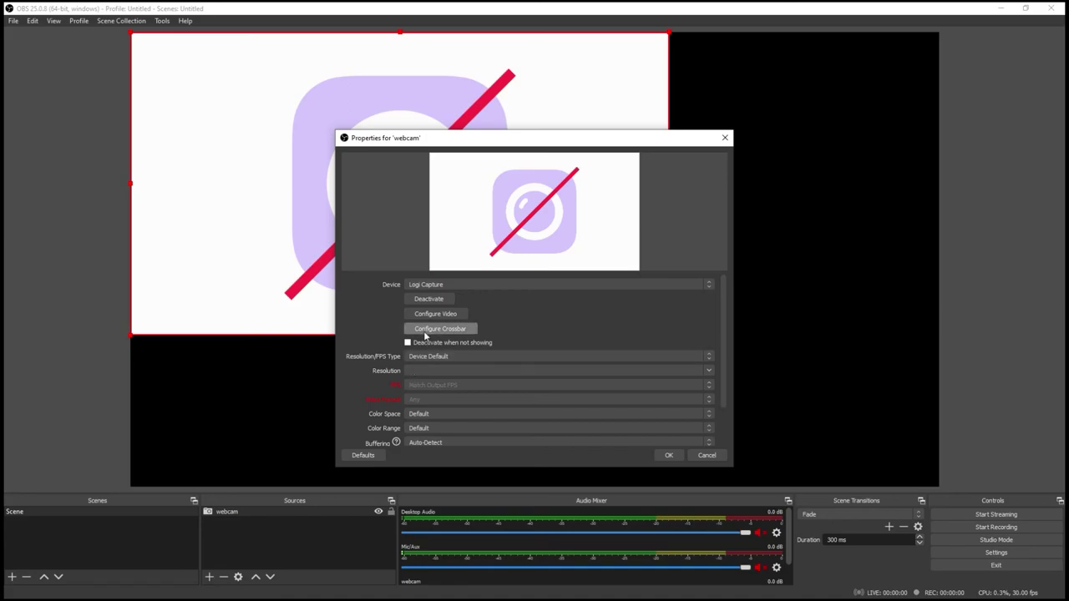
{"action": "left_click", "coordinate": [437, 284]}
{"action": "left_click", "coordinate": [434, 314]}
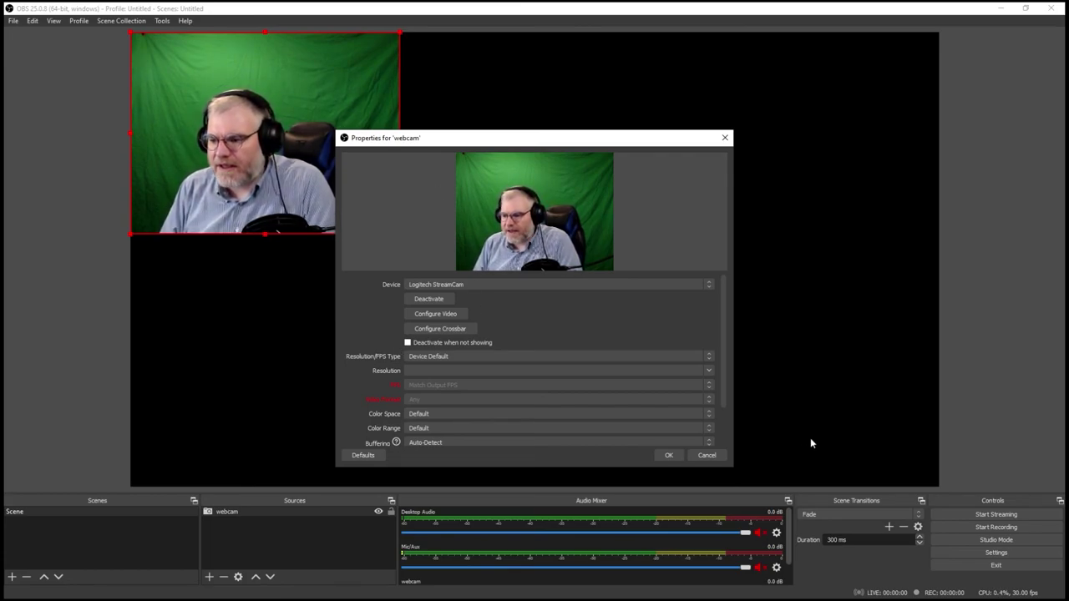
{"action": "left_click", "coordinate": [672, 454]}
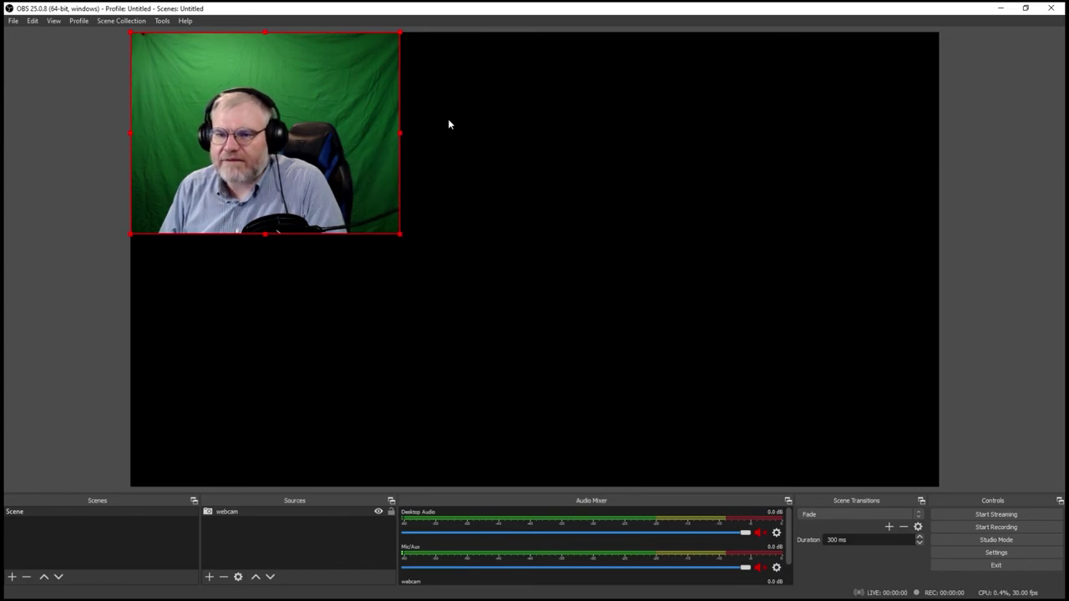
{"action": "left_click_drag", "start_coordinate": [297, 149], "coordinate": [808, 389]}
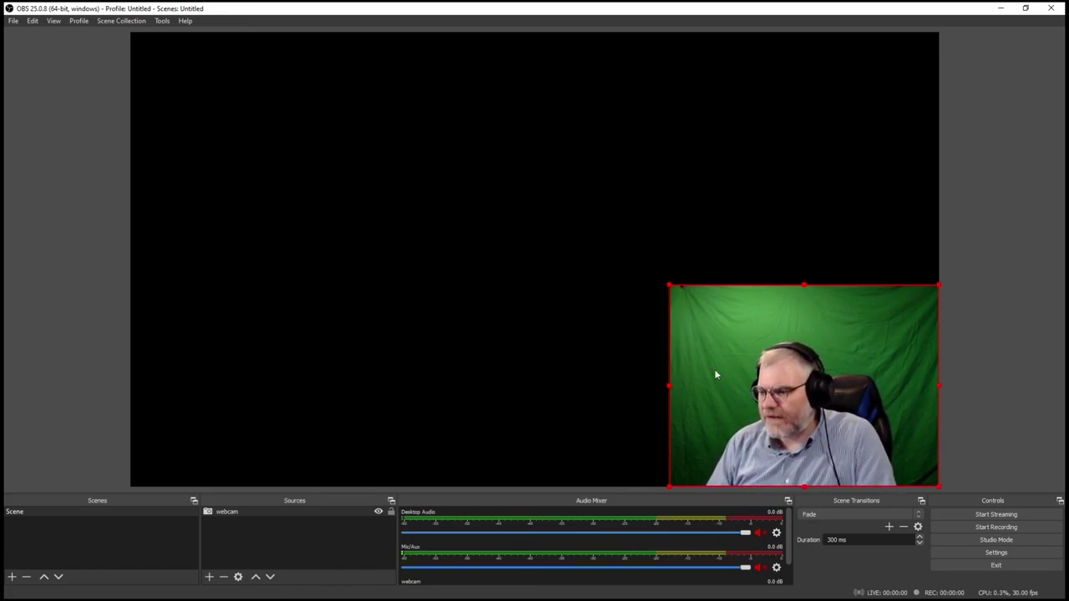
Add a Chroma Key effect filter with its default name to the webcam source.
{"action": "right_click", "coordinate": [695, 335]}
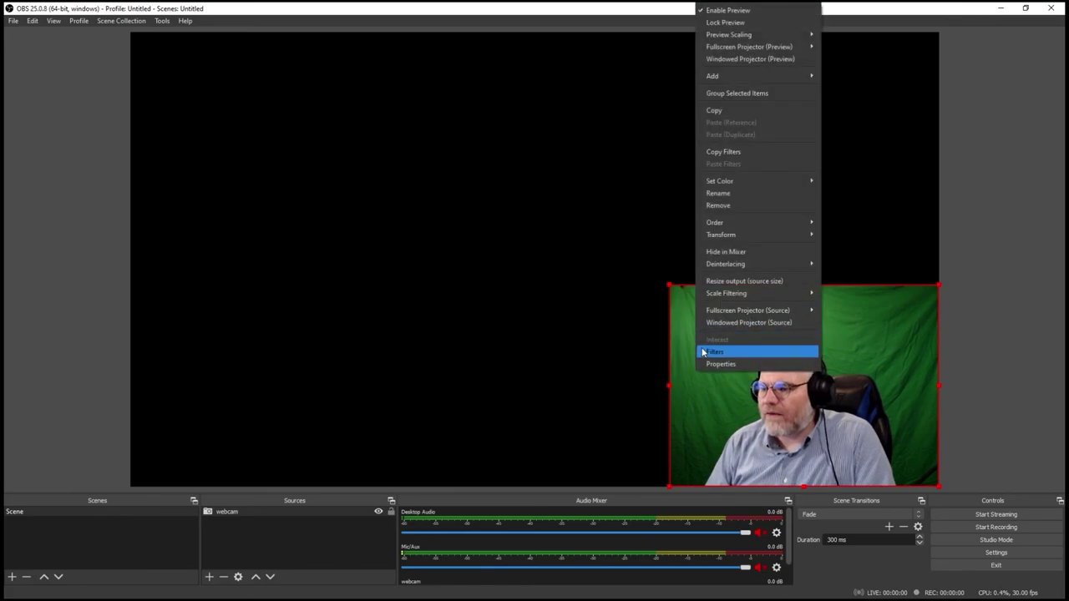
{"action": "left_click", "coordinate": [715, 352]}
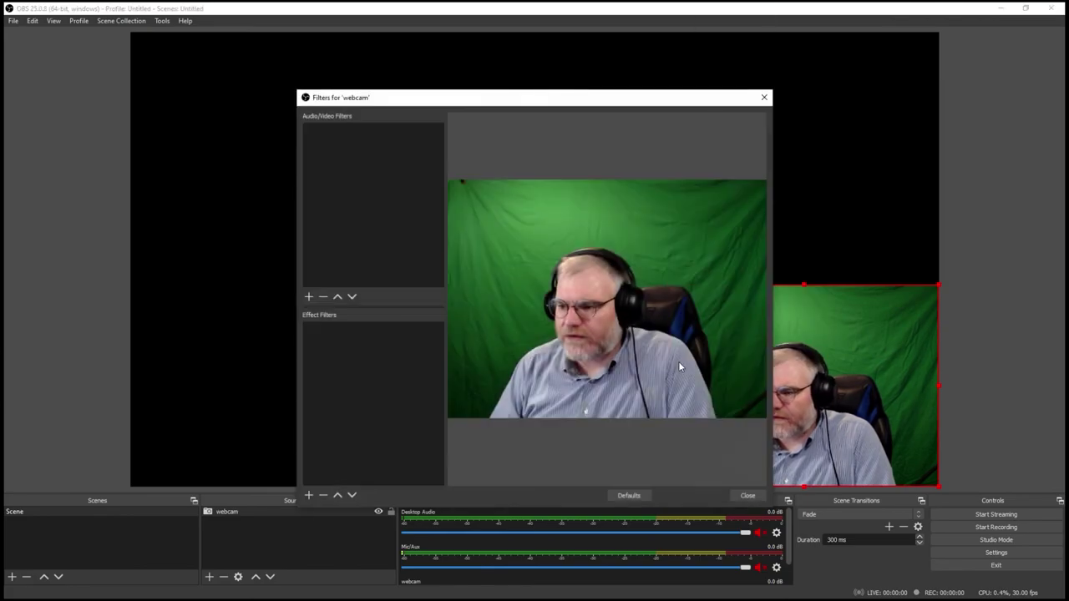
{"action": "left_click", "coordinate": [307, 497]}
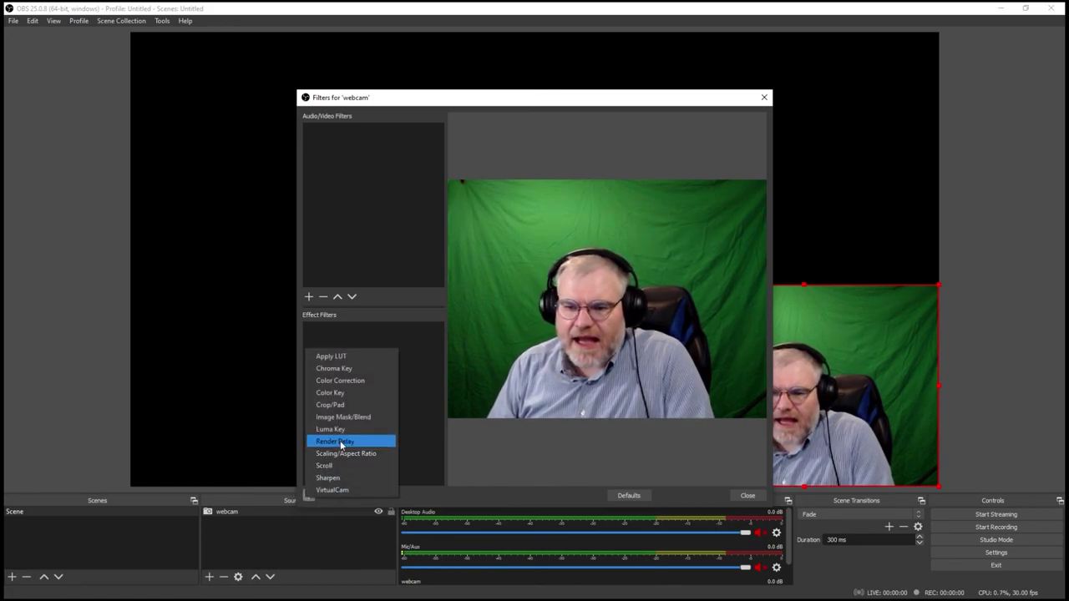
{"action": "left_click", "coordinate": [339, 368]}
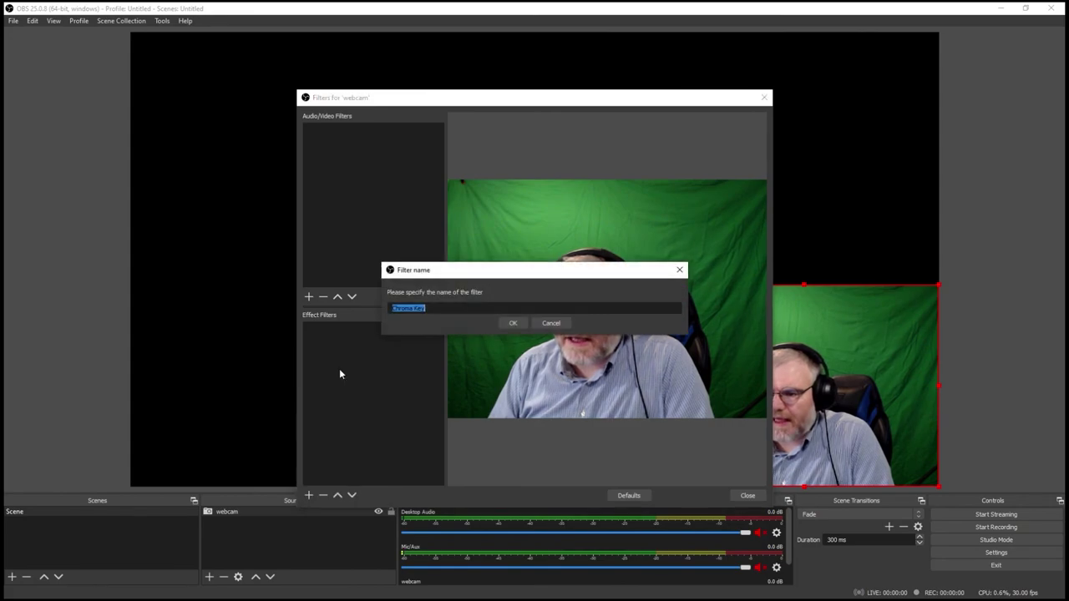
{"action": "left_click", "coordinate": [513, 323]}
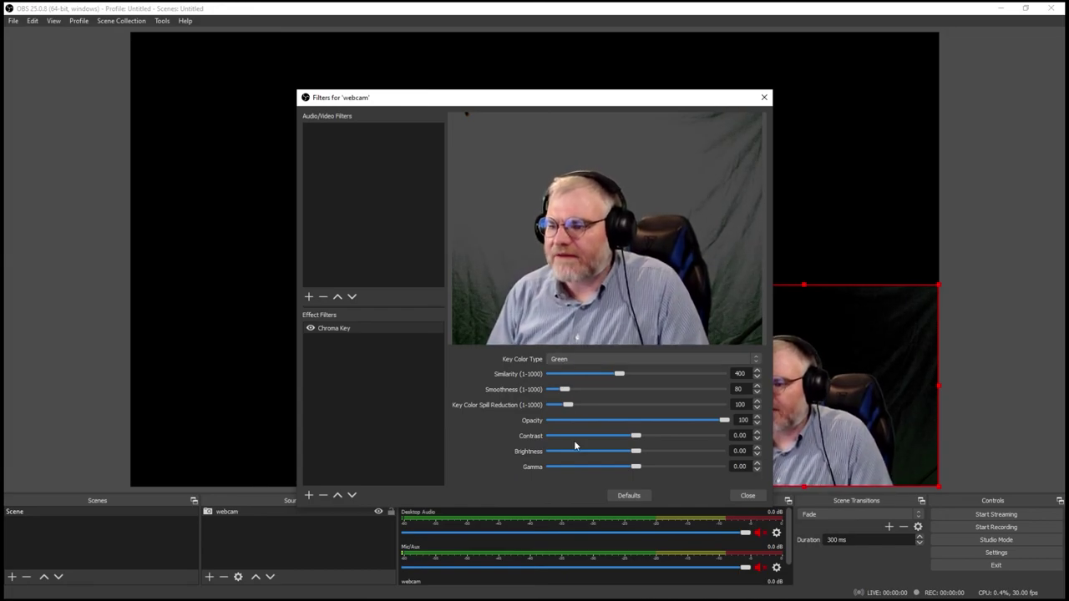
Tune the Chroma Key filter to a similarity of about 444 and a smoothness of 92 to remove the green backdrop.
{"action": "left_click_drag", "start_coordinate": [622, 374], "coordinate": [631, 376]}
{"action": "scroll", "coordinate": [630, 375], "scroll_direction": "up", "scroll_amount": 2}
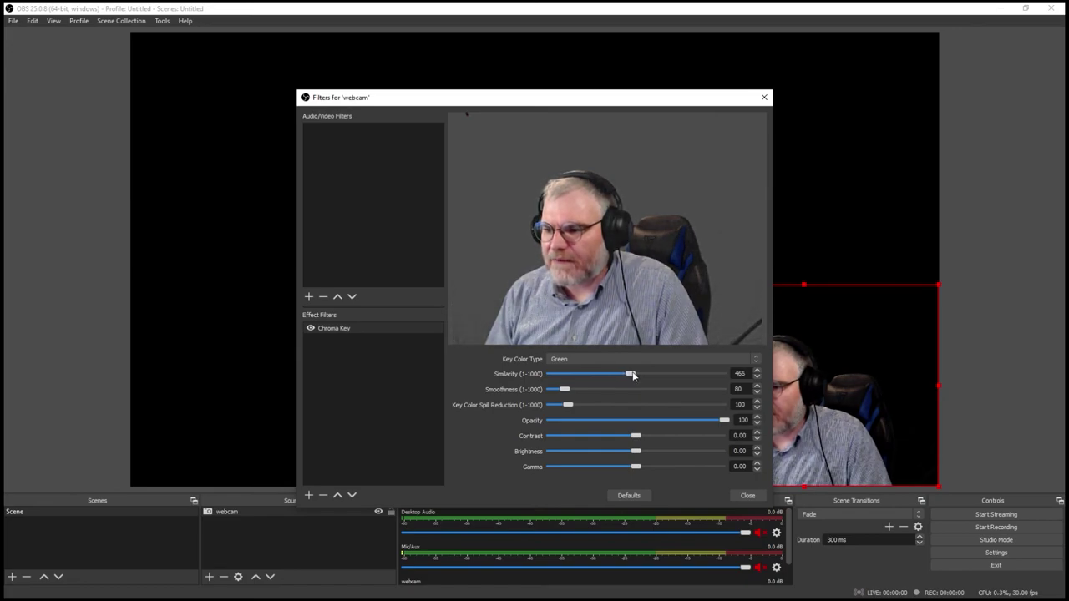
{"action": "left_click_drag", "start_coordinate": [630, 377], "coordinate": [629, 376]}
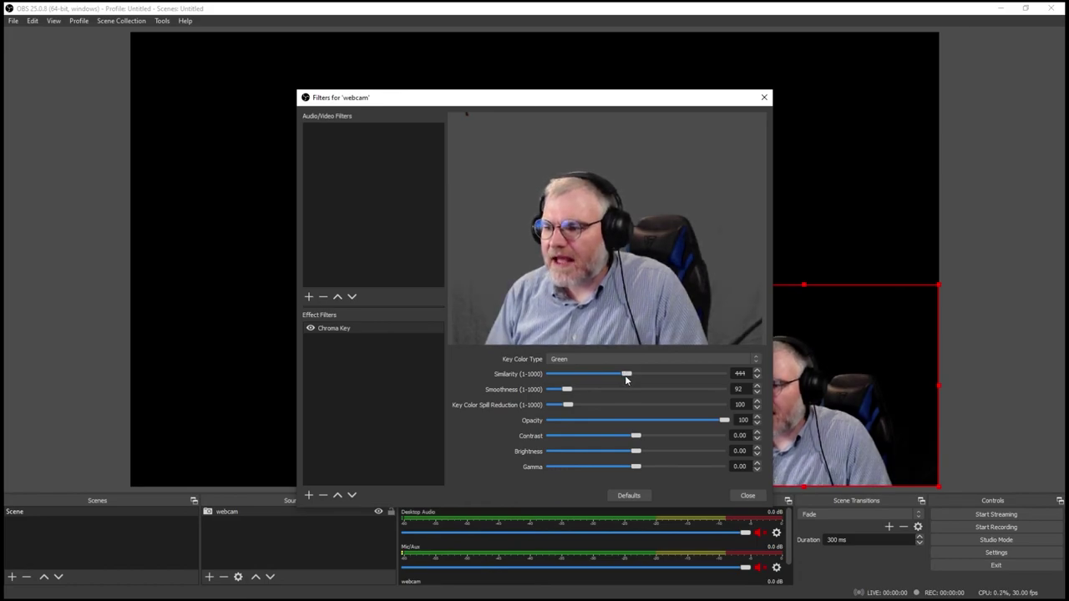
{"action": "left_click_drag", "start_coordinate": [624, 375], "coordinate": [624, 375]}
{"action": "left_click", "coordinate": [747, 495]}
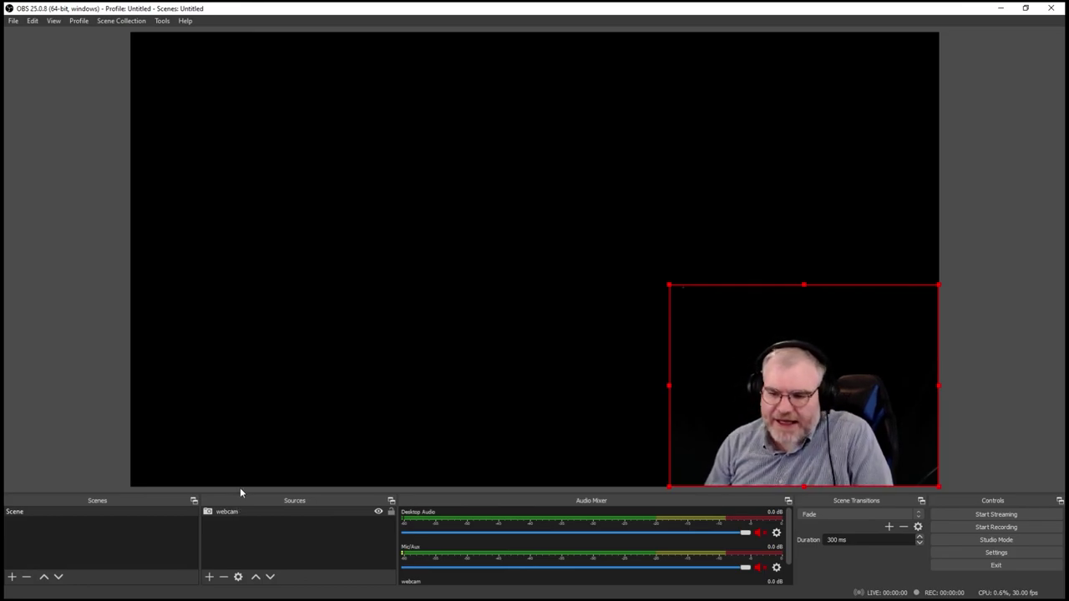
Add a Crop/Pad effect filter with its default name to the webcam source.
{"action": "left_click", "coordinate": [209, 576]}
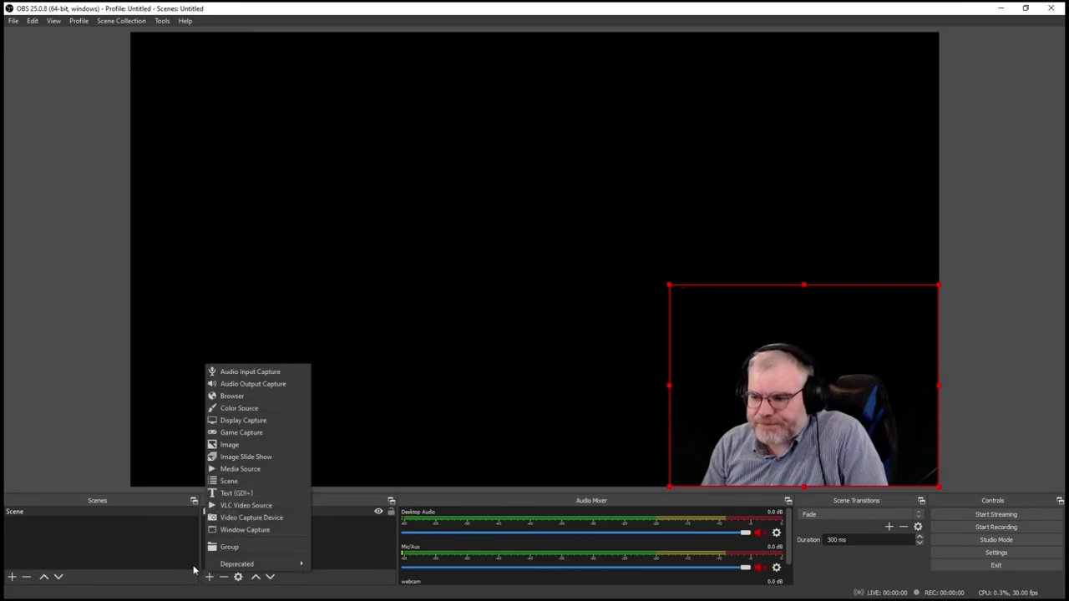
{"action": "left_click", "coordinate": [344, 508]}
{"action": "right_click", "coordinate": [758, 413]}
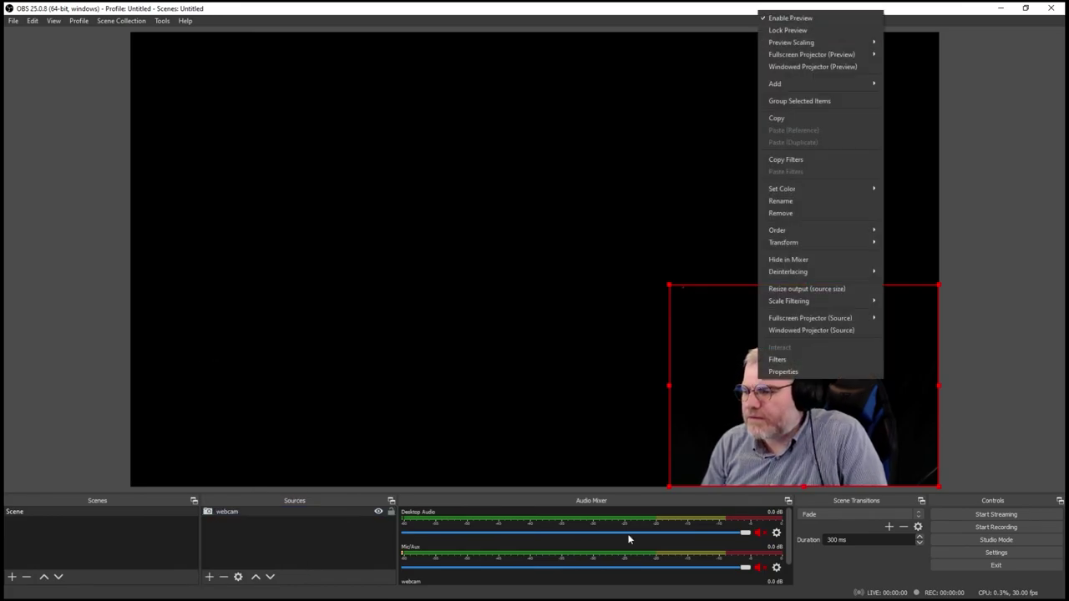
{"action": "left_click", "coordinate": [772, 358]}
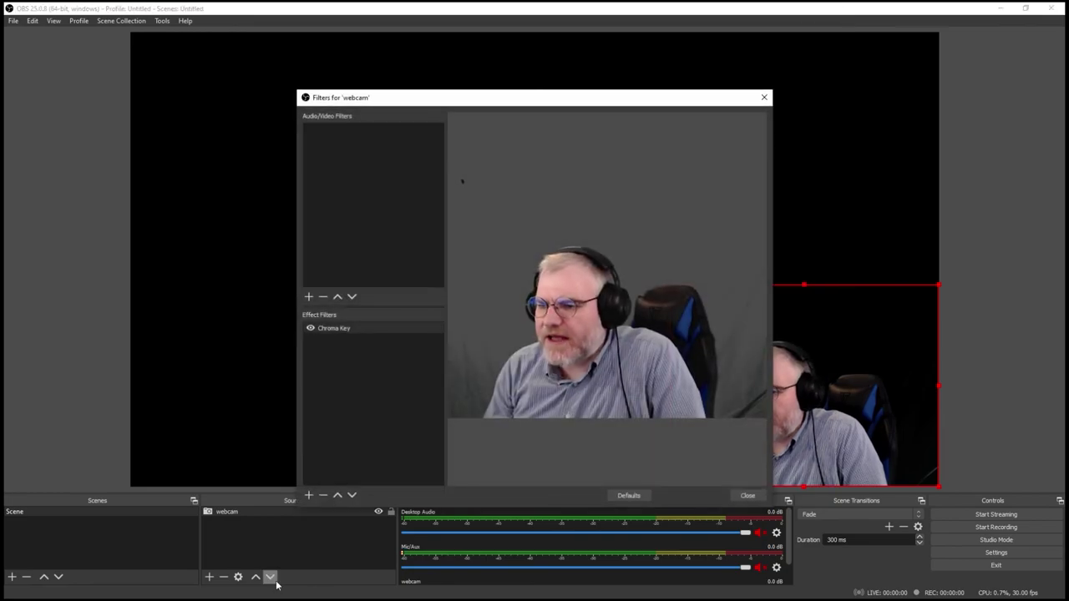
{"action": "left_click", "coordinate": [308, 496]}
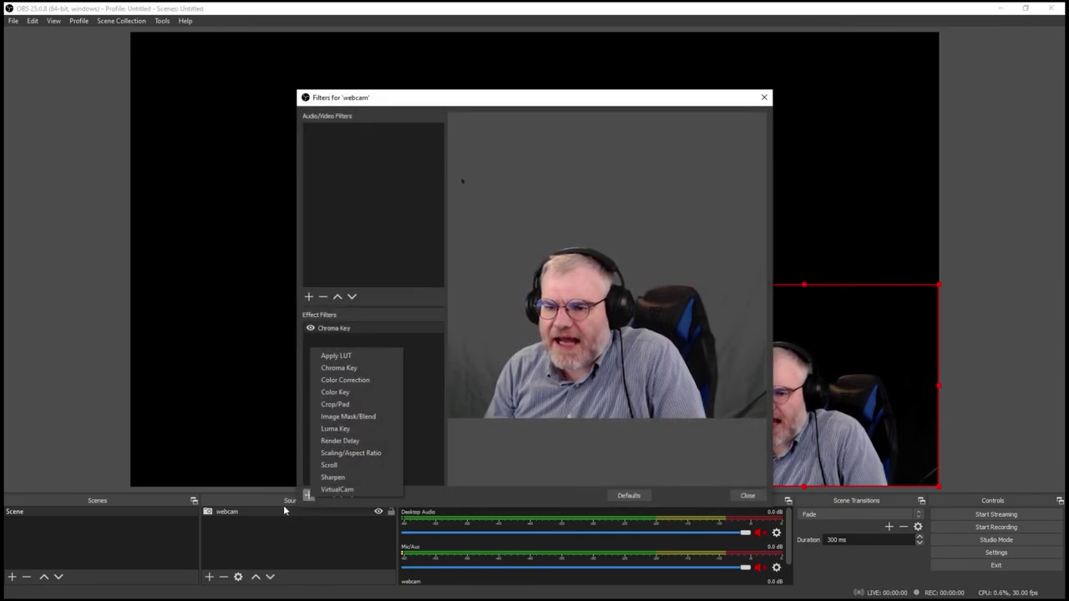
{"action": "left_click", "coordinate": [336, 404]}
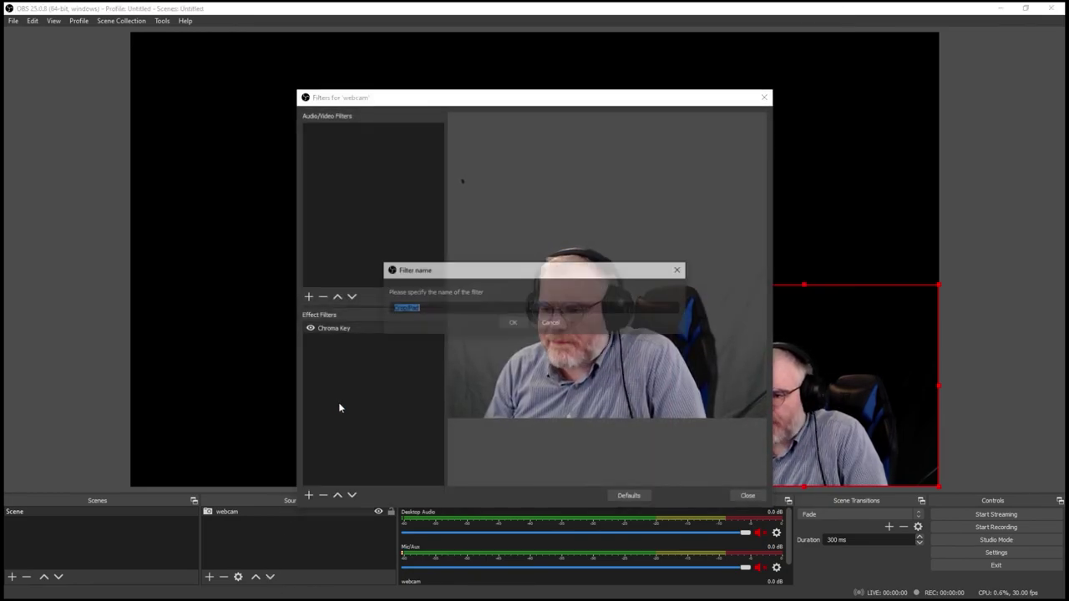
{"action": "left_click", "coordinate": [511, 323]}
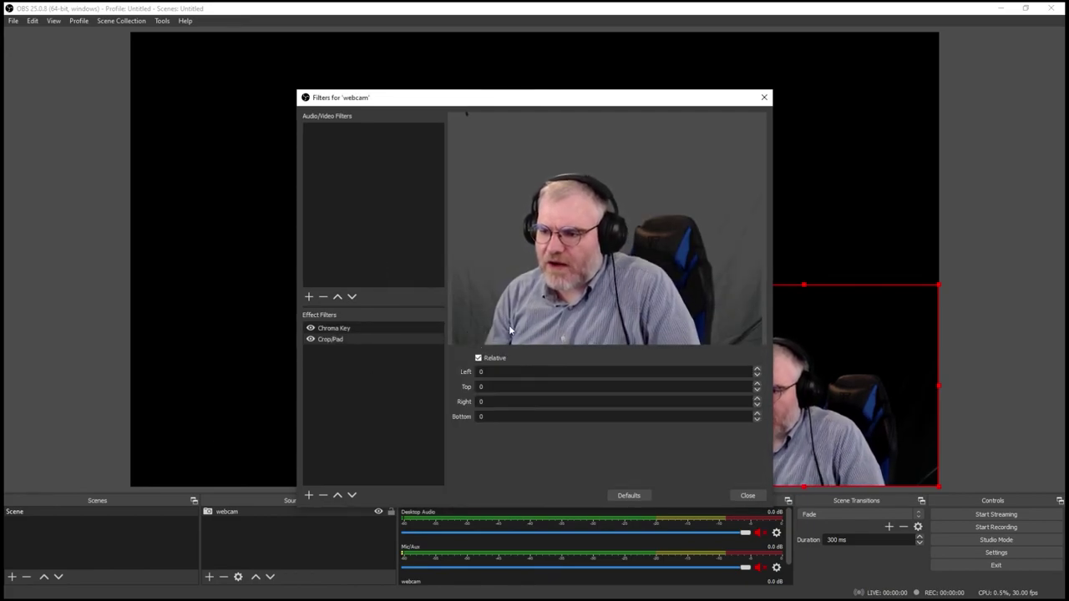
Crop 75 from both the left and right of the webcam and move it back into the canvas's lower-right corner.
{"action": "left_click", "coordinate": [756, 373]}
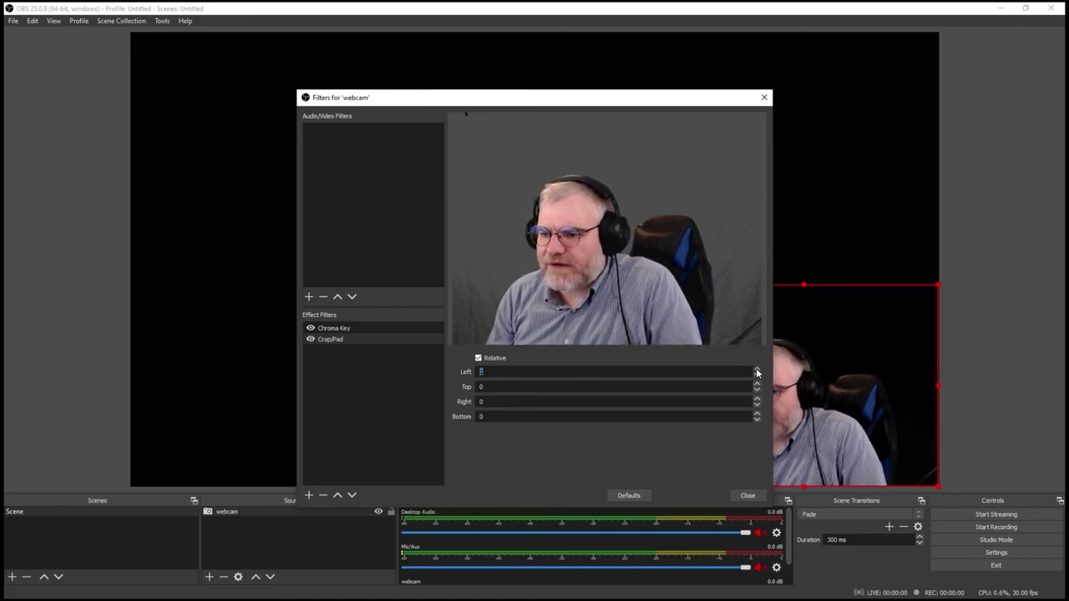
{"action": "left_click", "coordinate": [756, 370]}
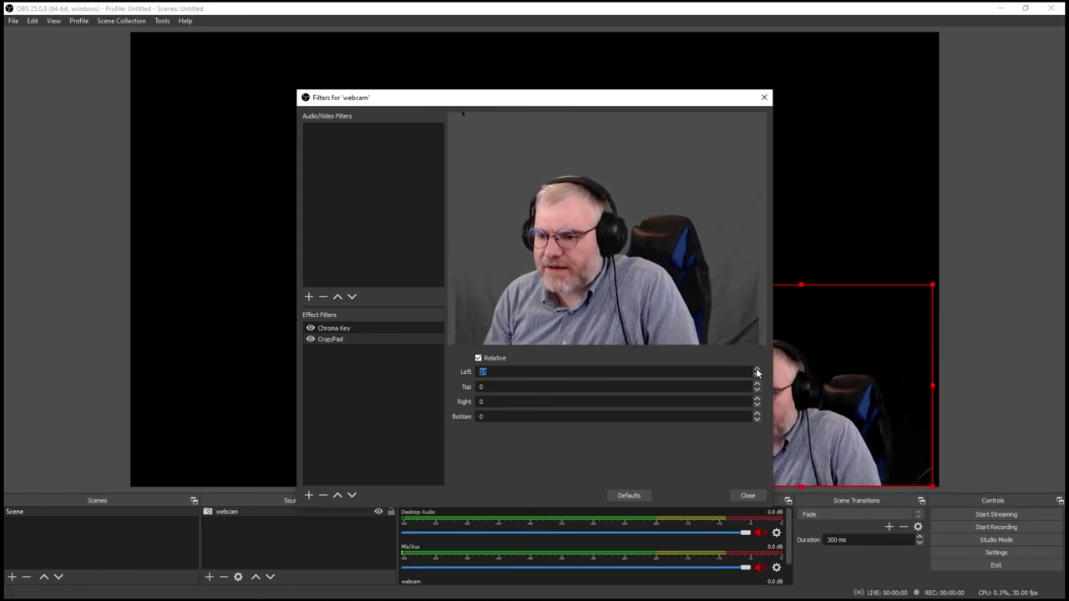
{"action": "type", "text": "75"}
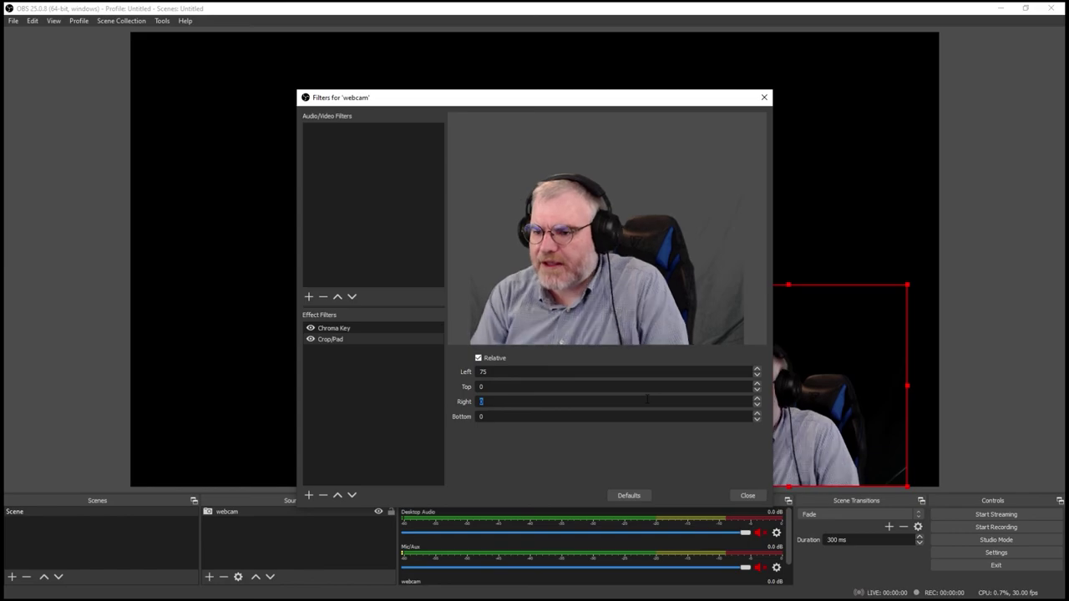
{"action": "double_click", "coordinate": [648, 401]}
{"action": "type", "text": "75"}
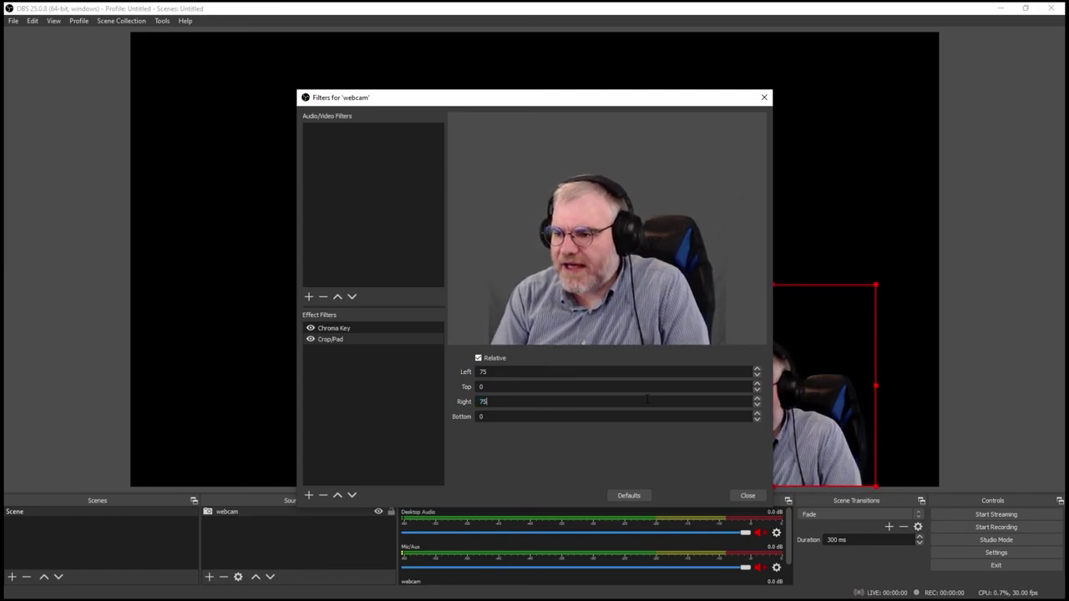
{"action": "left_click", "coordinate": [742, 496]}
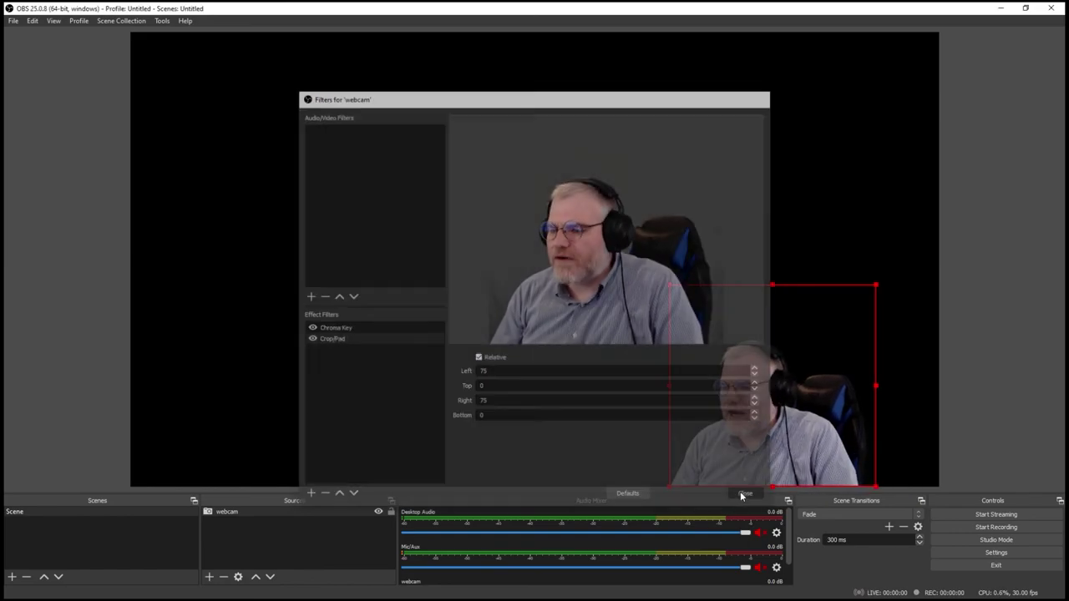
{"action": "left_click_drag", "start_coordinate": [675, 422], "coordinate": [726, 422]}
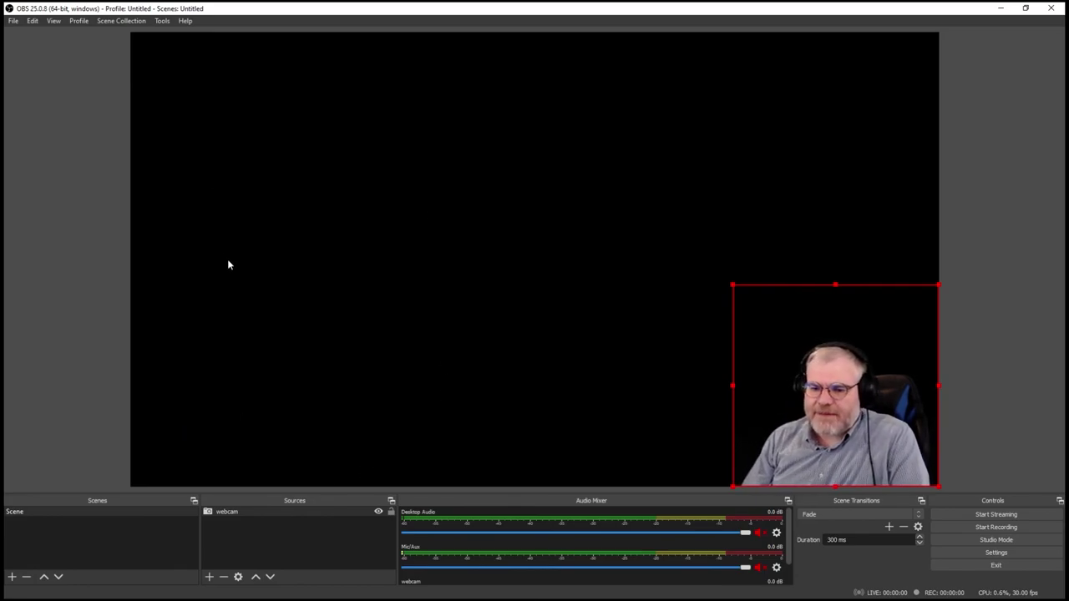
Add an Audio Input Capture source named microphone that uses the Microphone (Razer Kraken Ultimate) device.
{"action": "left_click", "coordinate": [210, 577]}
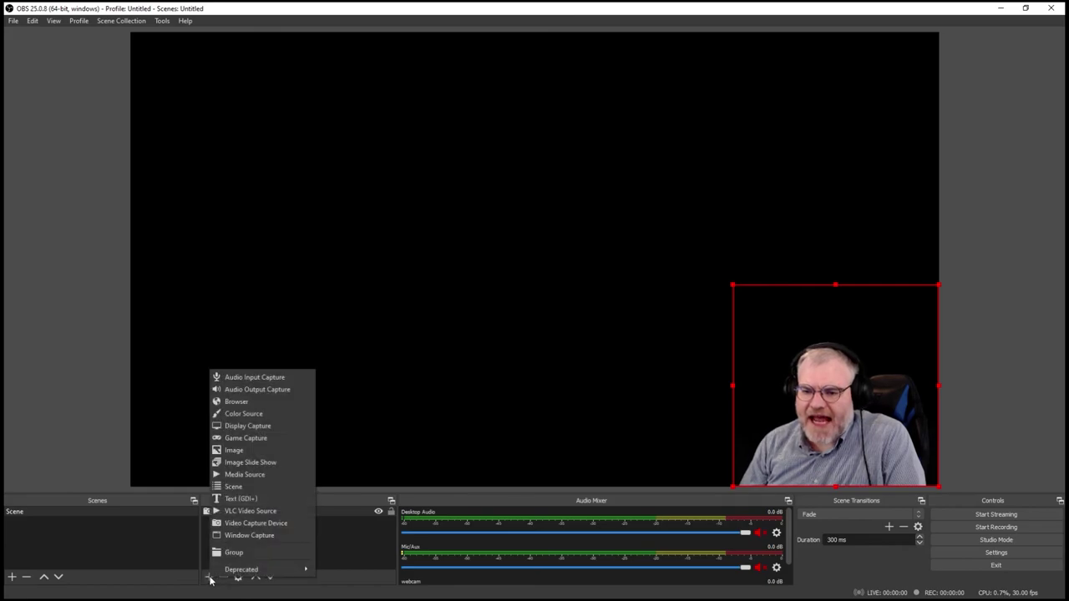
{"action": "left_click", "coordinate": [241, 380]}
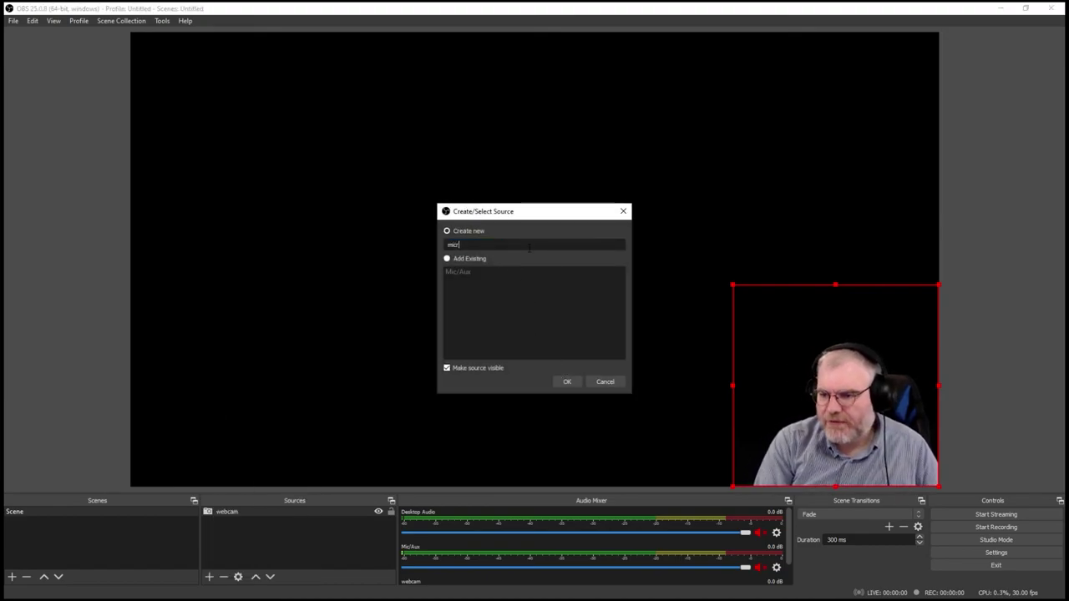
{"action": "key", "text": "Return"}
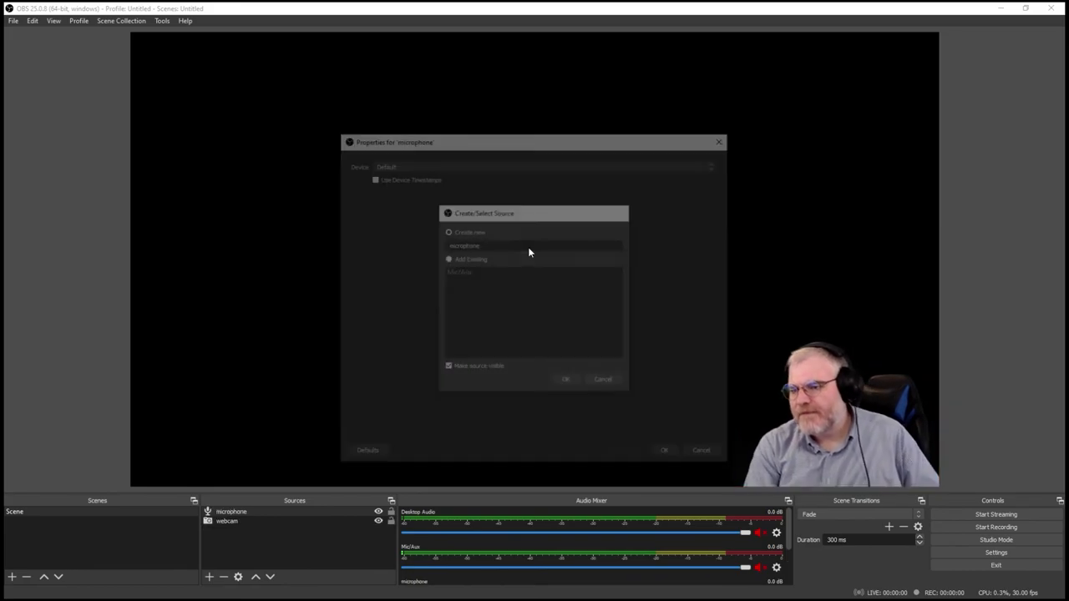
{"action": "left_click", "coordinate": [412, 163]}
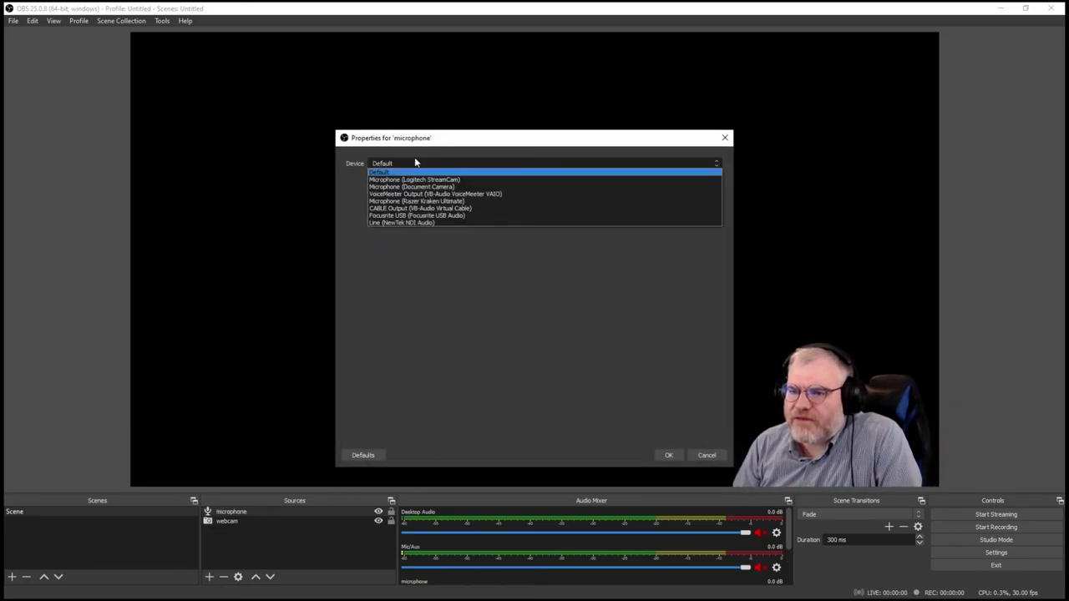
{"action": "left_click", "coordinate": [395, 201]}
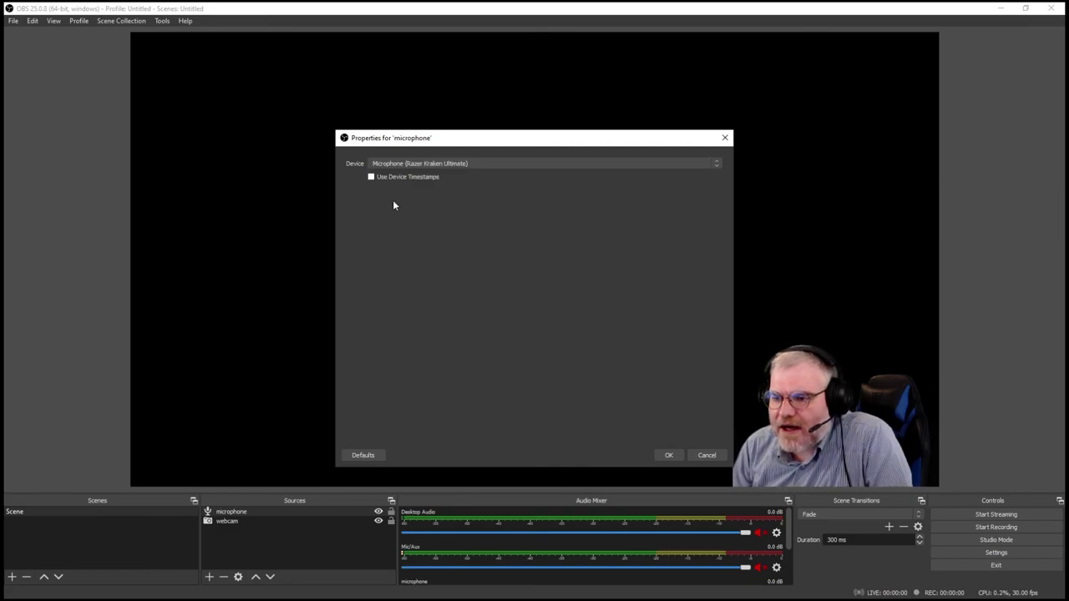
{"action": "left_click", "coordinate": [670, 456]}
Lower the microphone's volume in the audio mixer to about -3.2 dB.
{"action": "scroll", "coordinate": [693, 523], "scroll_direction": "down", "scroll_amount": 3}
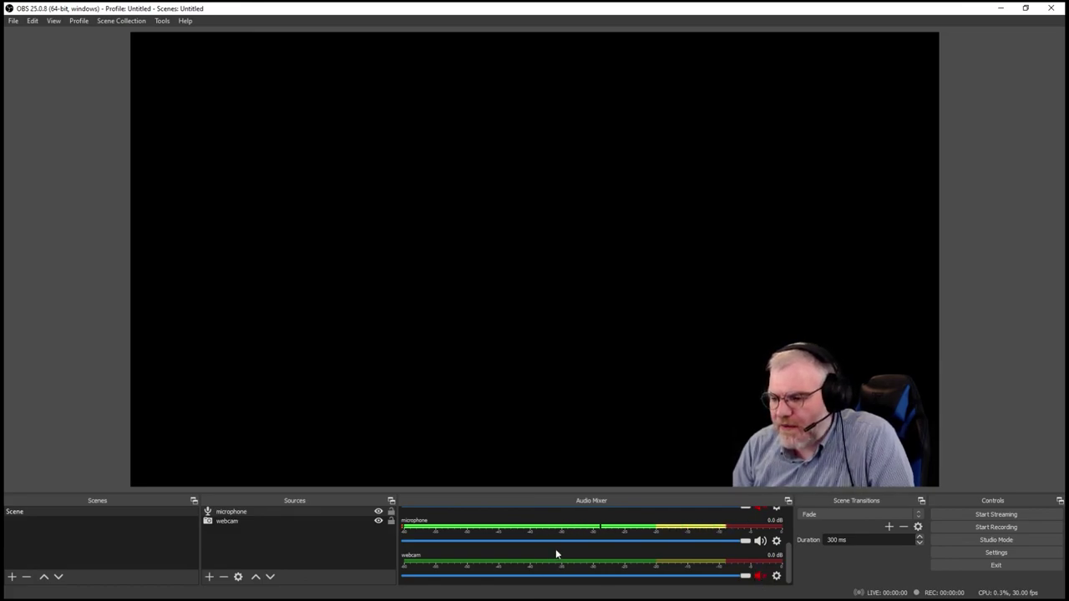
{"action": "scroll", "coordinate": [556, 551], "scroll_direction": "up", "scroll_amount": 1}
{"action": "scroll", "coordinate": [624, 567], "scroll_direction": "down", "scroll_amount": 1}
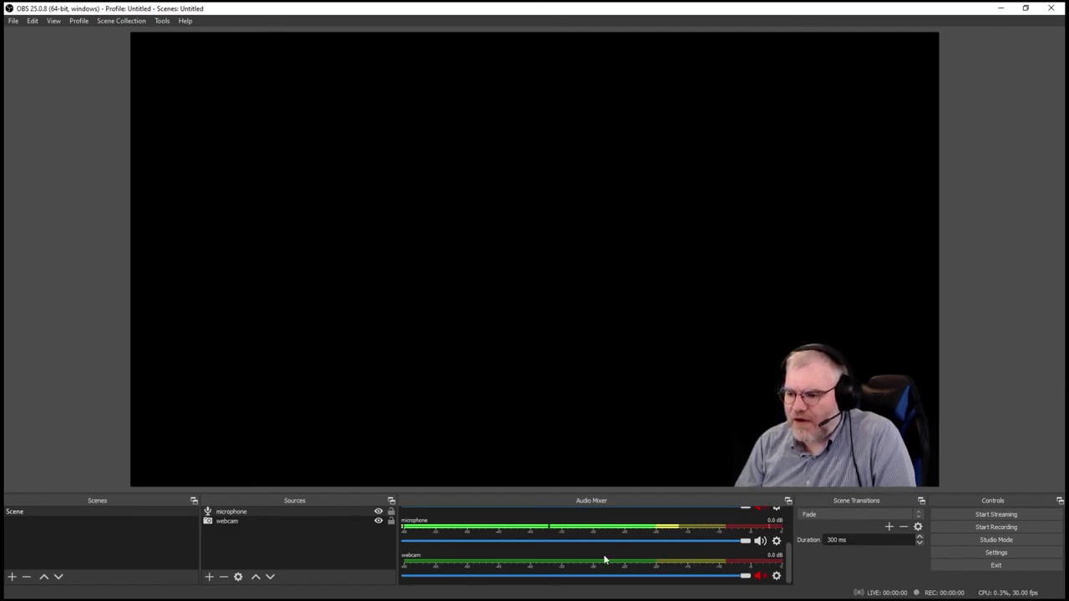
{"action": "left_click_drag", "start_coordinate": [742, 543], "coordinate": [729, 547]}
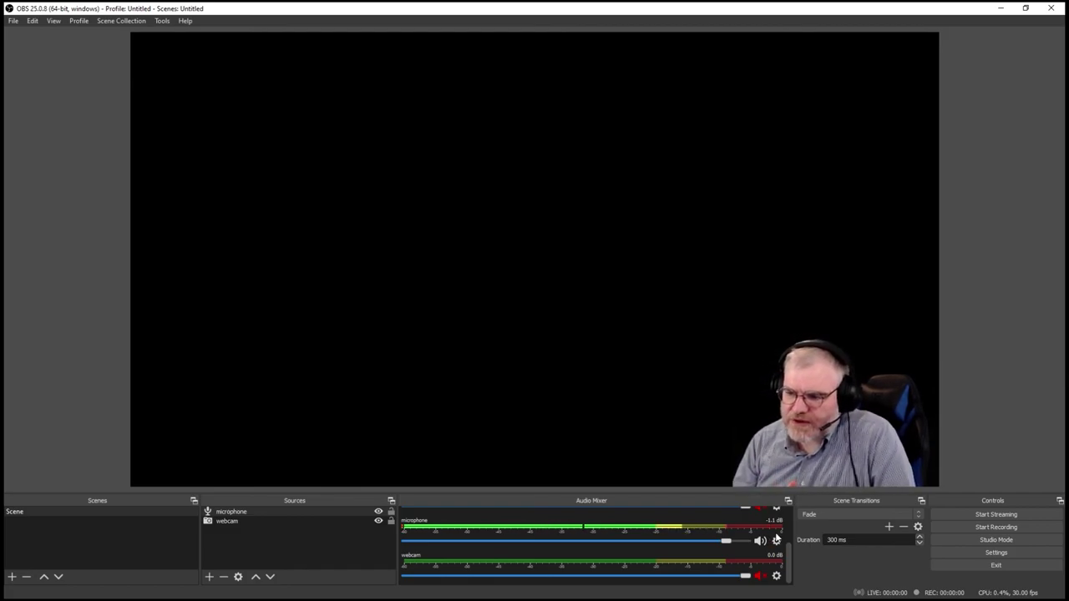
{"action": "left_click_drag", "start_coordinate": [726, 541], "coordinate": [694, 543]}
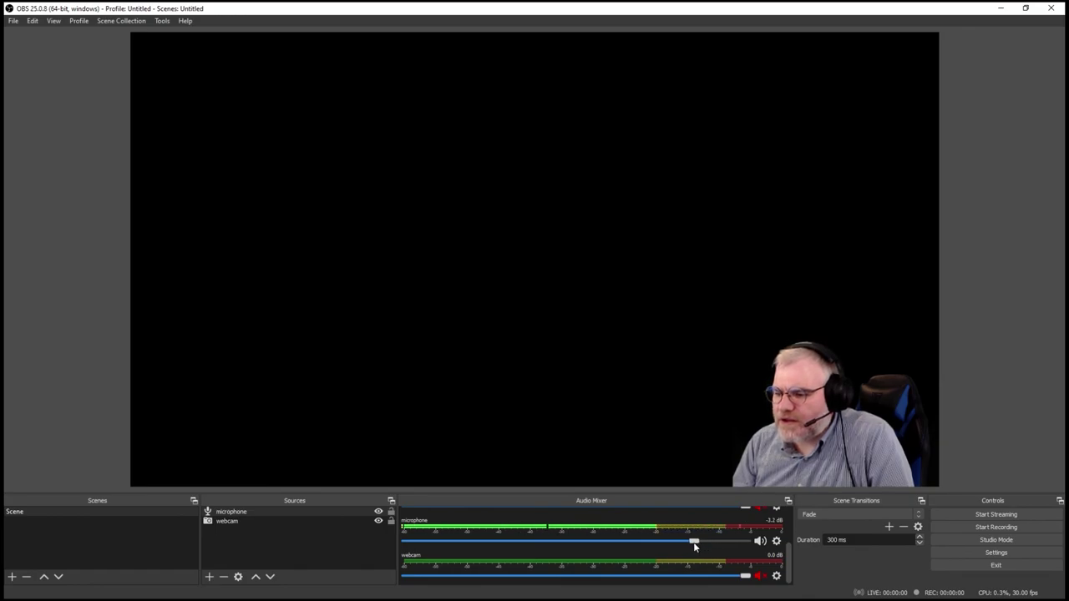
Add a Compressor filter with its default name to the microphone source.
{"action": "left_click", "coordinate": [777, 542]}
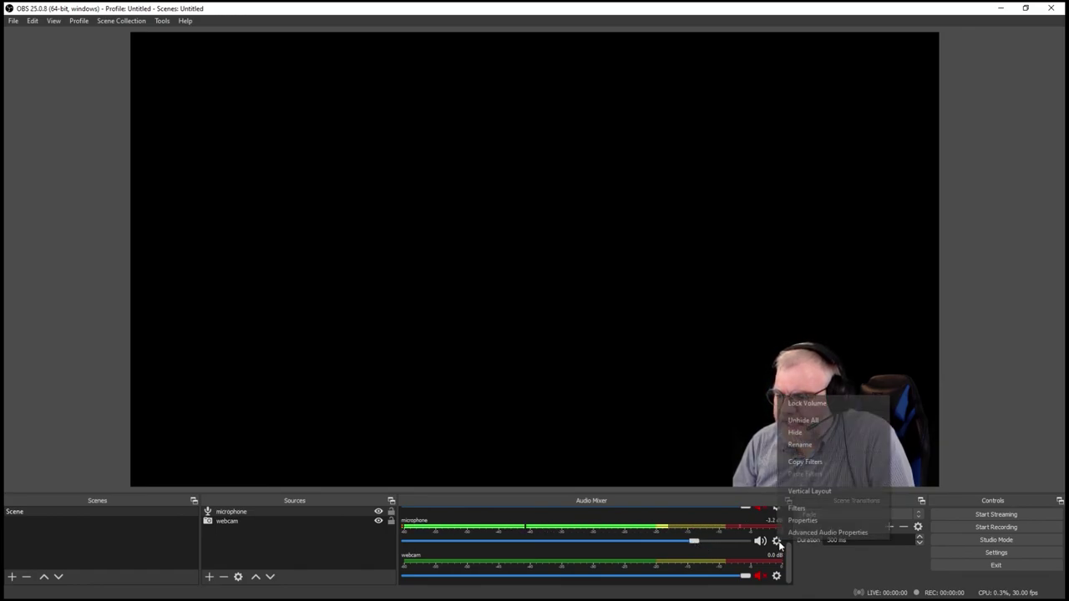
{"action": "left_click", "coordinate": [810, 508]}
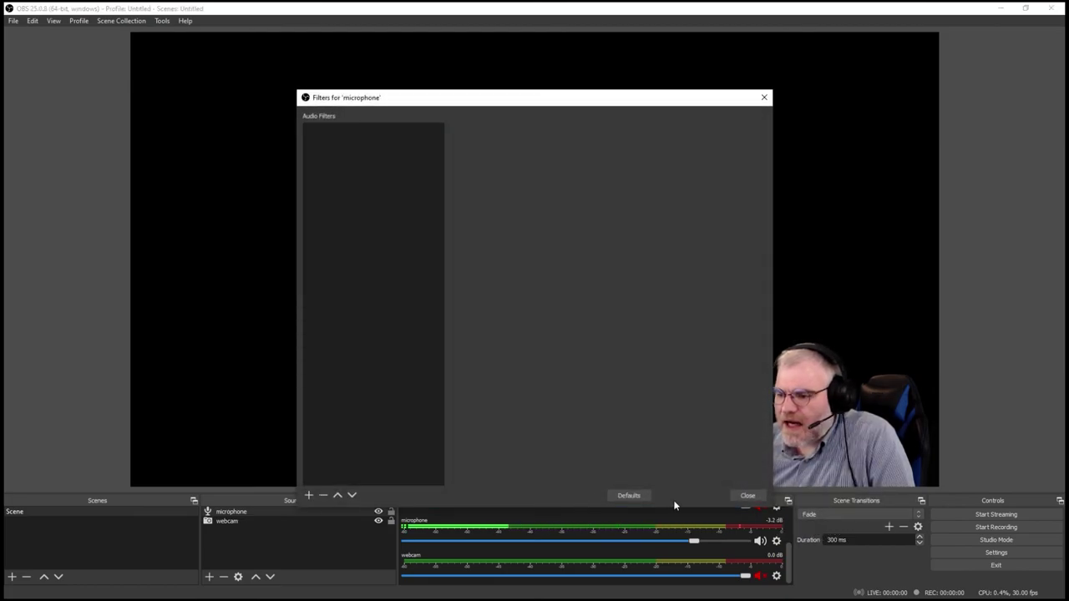
{"action": "left_click", "coordinate": [748, 495]}
{"action": "right_click", "coordinate": [326, 513]}
{"action": "left_click", "coordinate": [361, 486]}
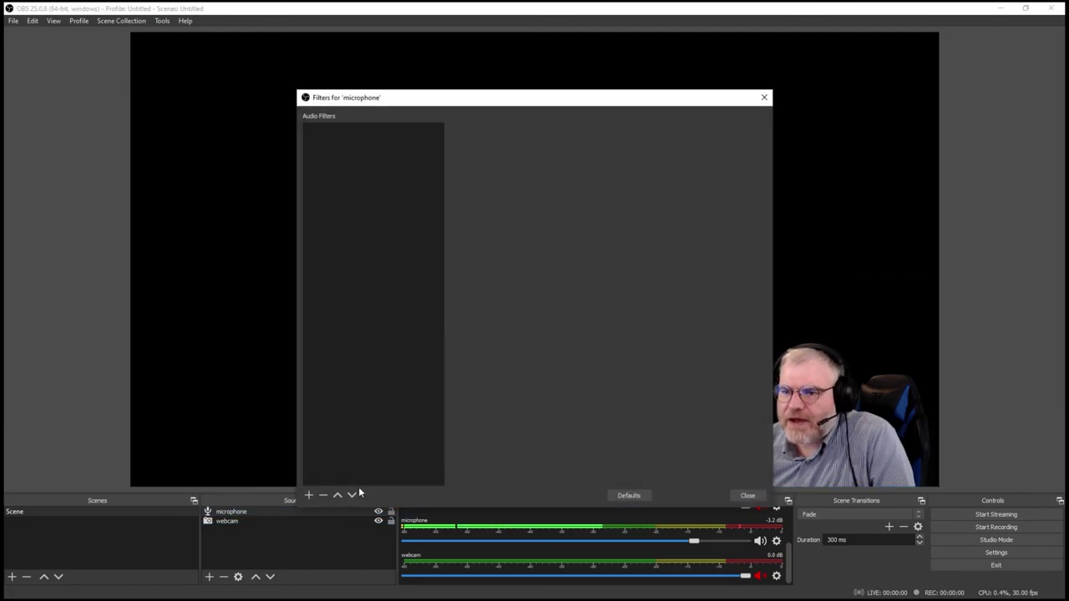
{"action": "left_click", "coordinate": [307, 494]}
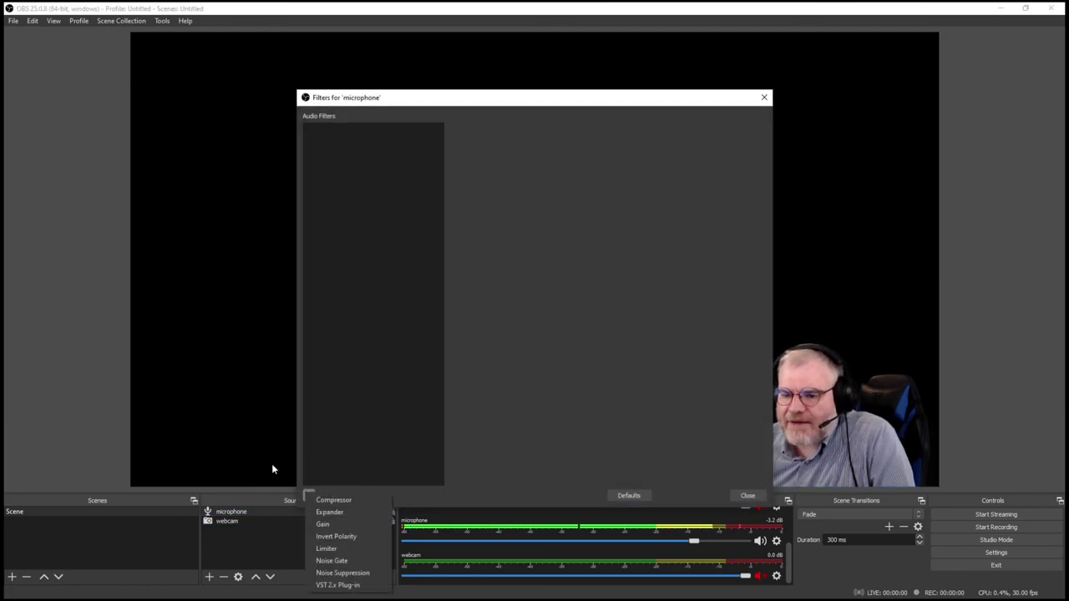
{"action": "left_click", "coordinate": [343, 502]}
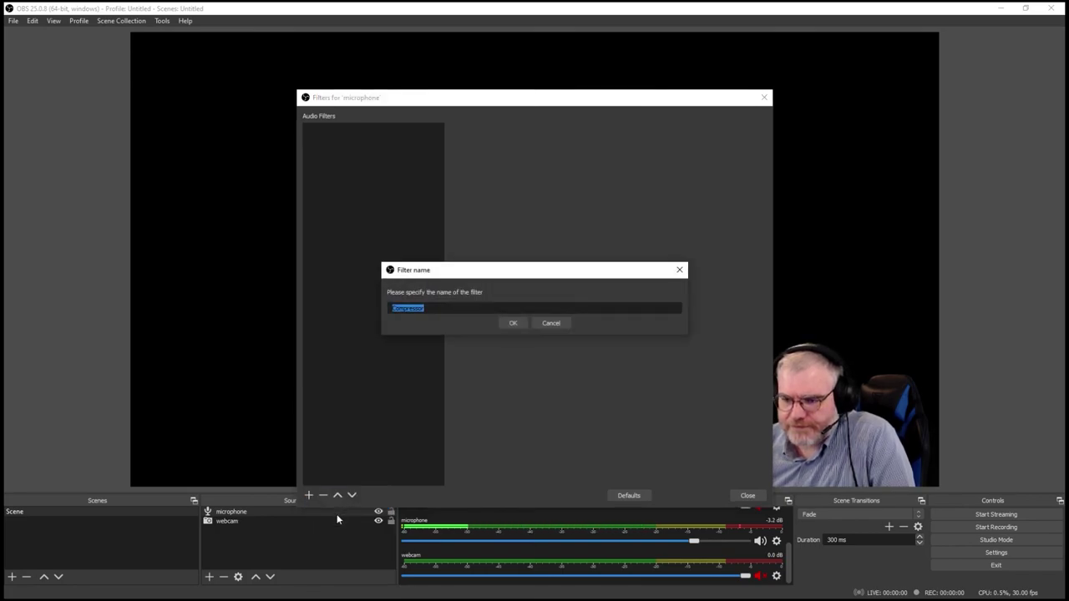
{"action": "left_click", "coordinate": [512, 324]}
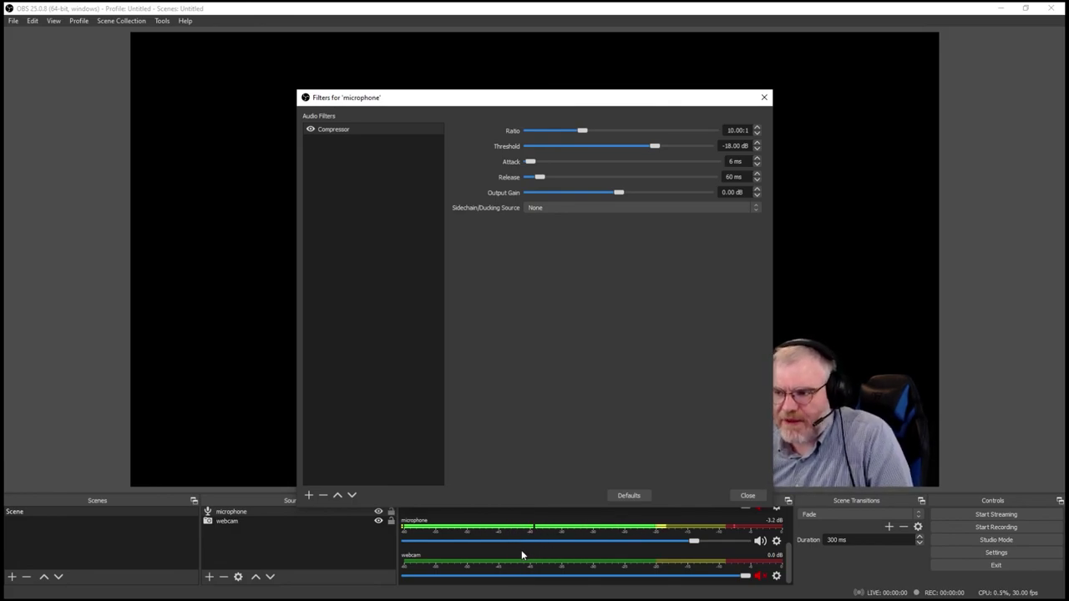
Set the microphone's Compressor ratio to 19:1 and its threshold to about -29.2 dB, and leave the filter settings.
{"action": "left_click_drag", "start_coordinate": [654, 148], "coordinate": [592, 148]}
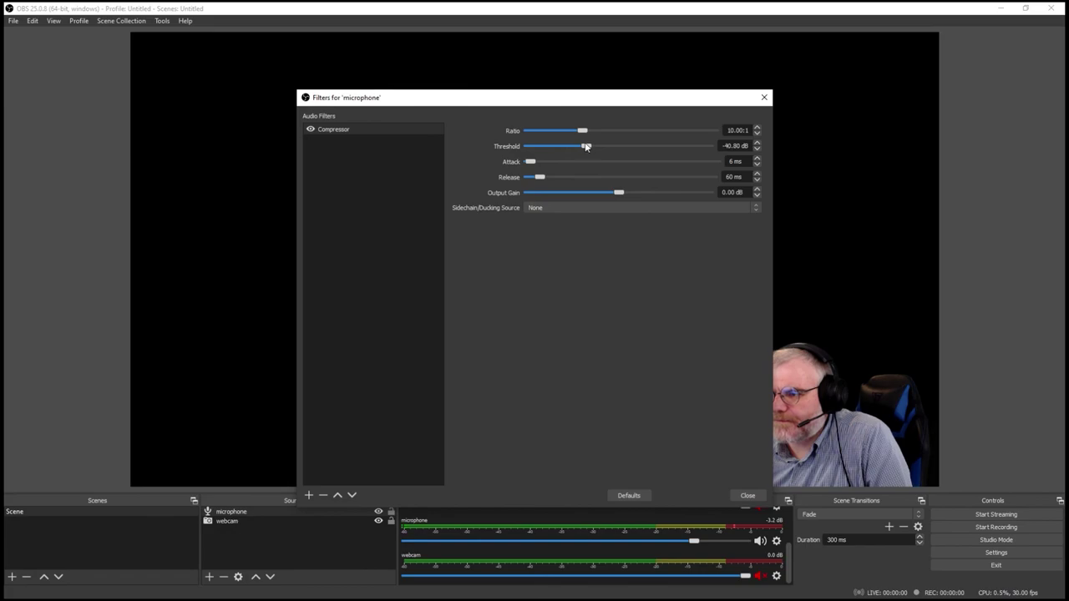
{"action": "left_click_drag", "start_coordinate": [588, 148], "coordinate": [595, 147]}
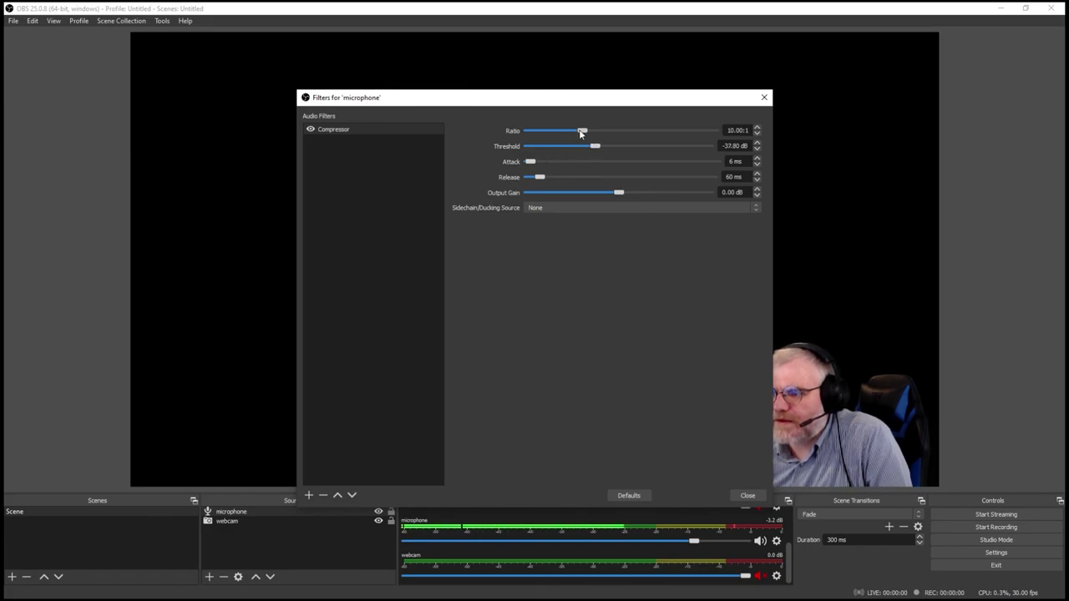
{"action": "left_click_drag", "start_coordinate": [581, 134], "coordinate": [604, 135]}
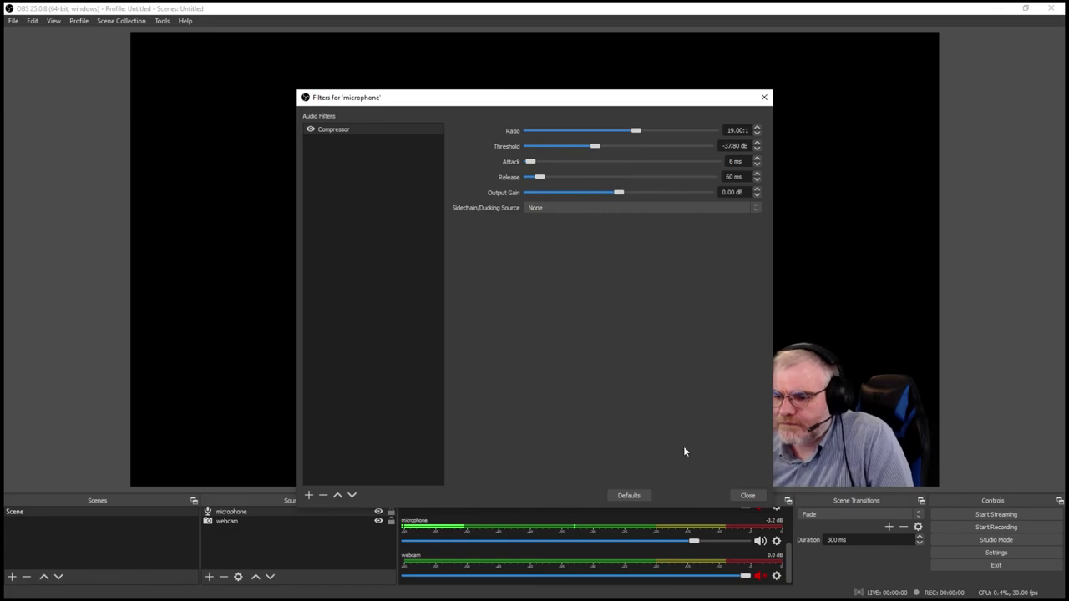
{"action": "left_click_drag", "start_coordinate": [594, 148], "coordinate": [619, 150]}
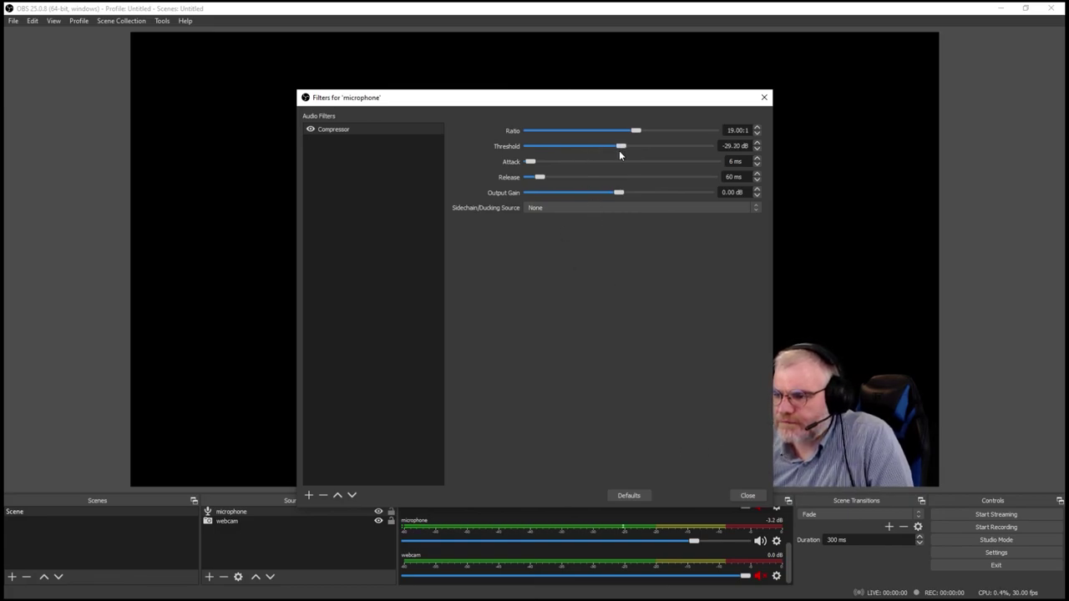
{"action": "left_click", "coordinate": [747, 496]}
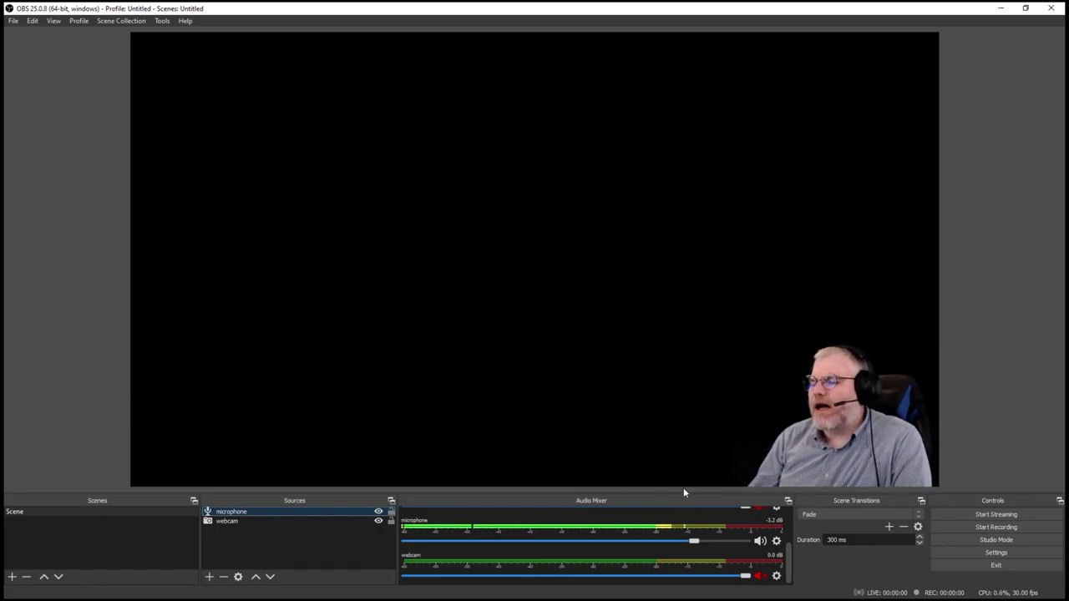
Reopen the microphone's filters and raise the Compressor ratio to 26:1 and its threshold to about -24.2 dB.
{"action": "right_click", "coordinate": [230, 514]}
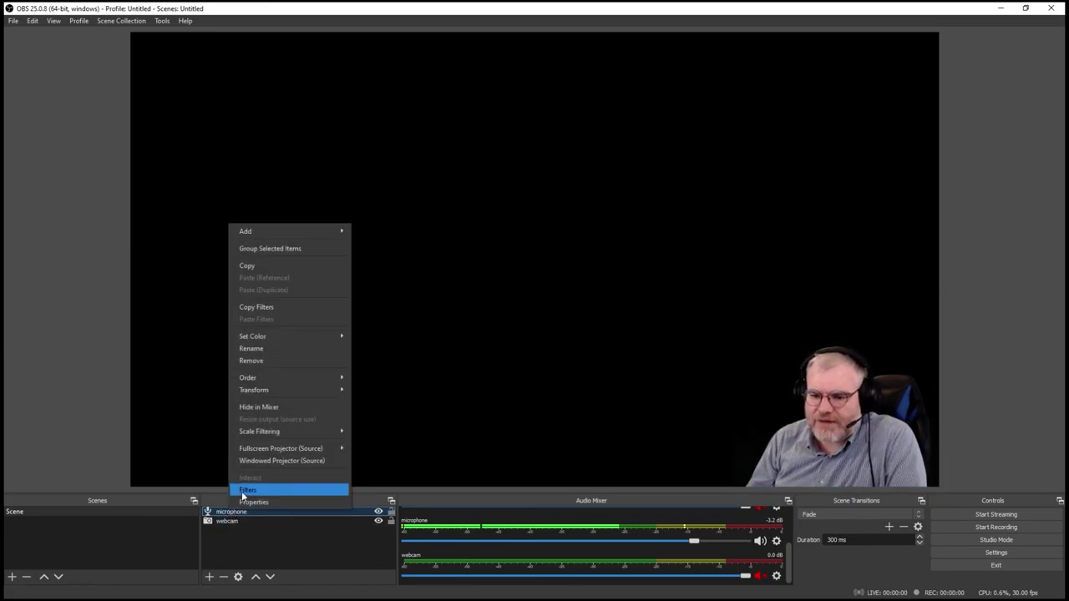
{"action": "left_click", "coordinate": [241, 491]}
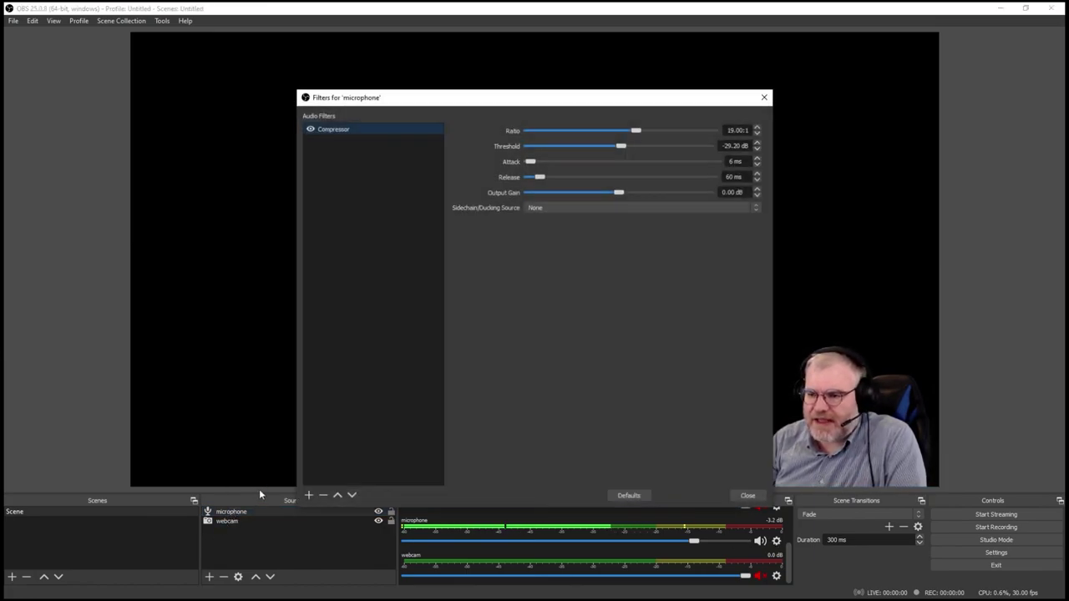
{"action": "left_click", "coordinate": [308, 497]}
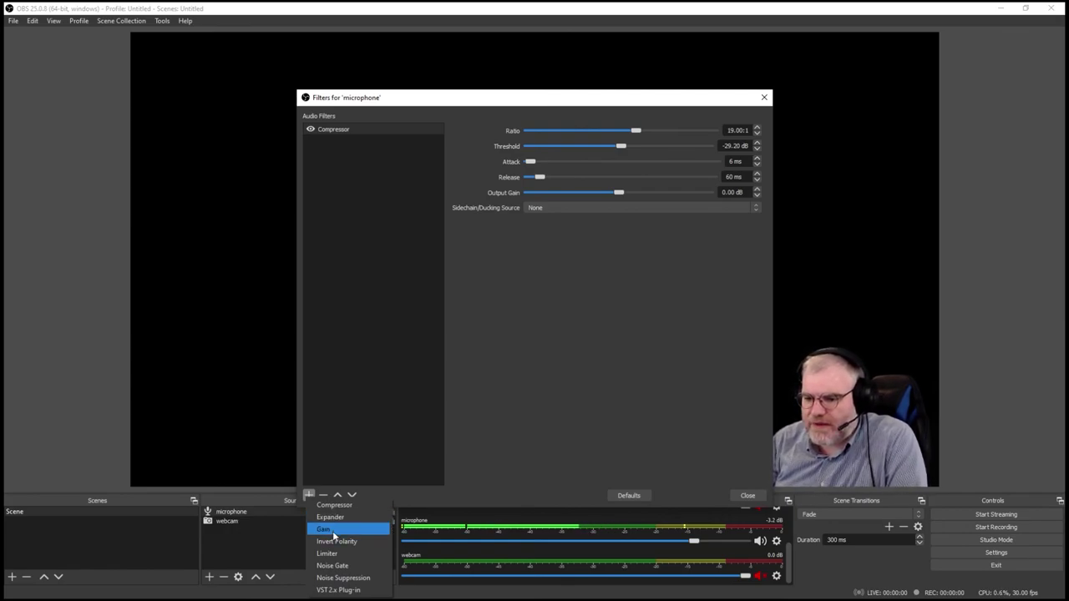
{"action": "left_click", "coordinate": [580, 418]}
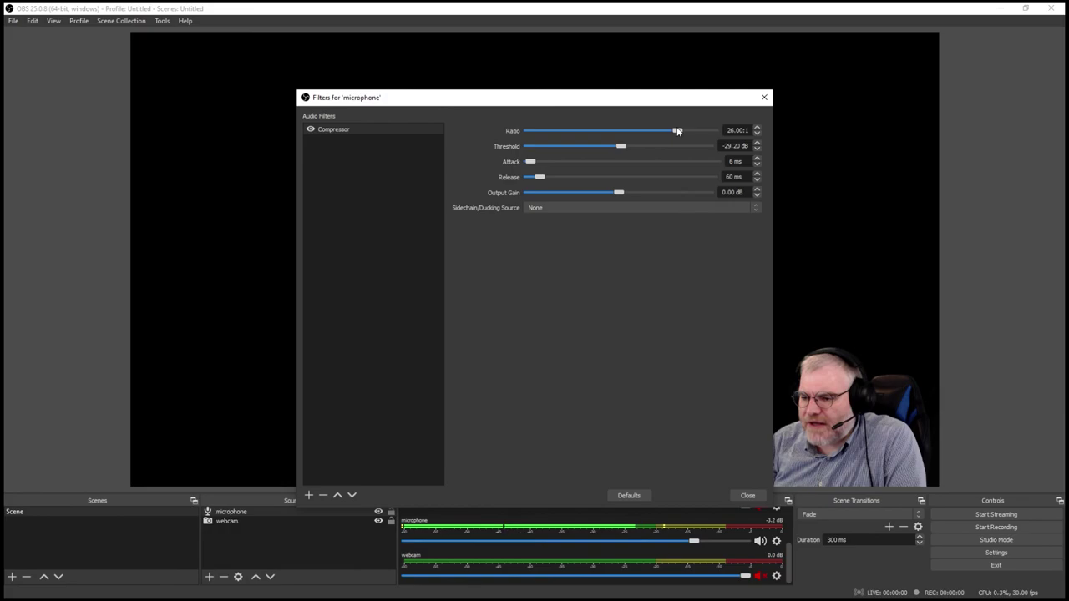
{"action": "left_click_drag", "start_coordinate": [620, 146], "coordinate": [631, 146]}
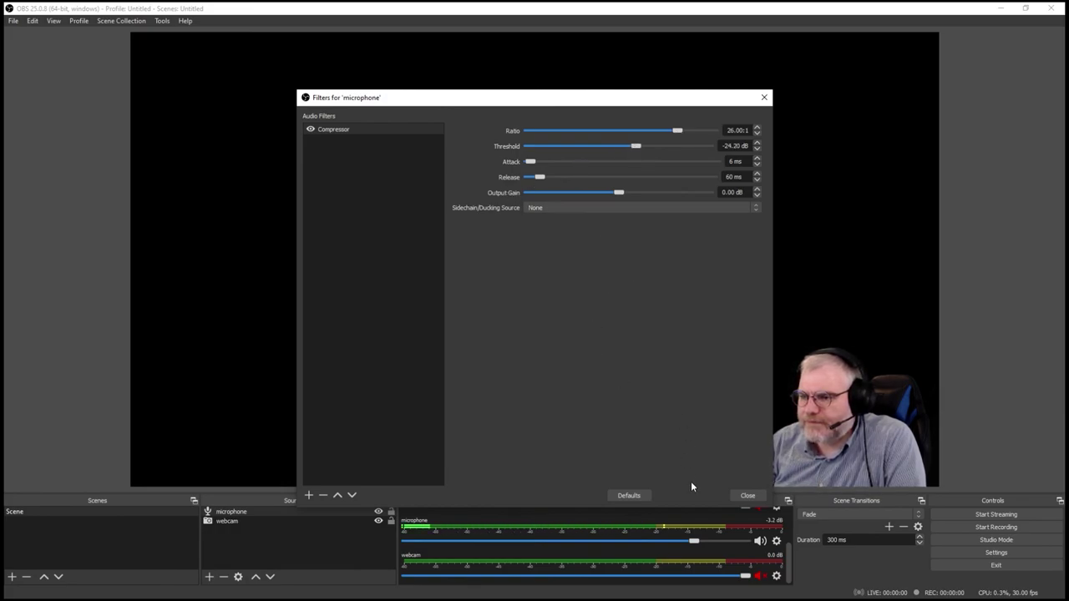
{"action": "left_click", "coordinate": [746, 497]}
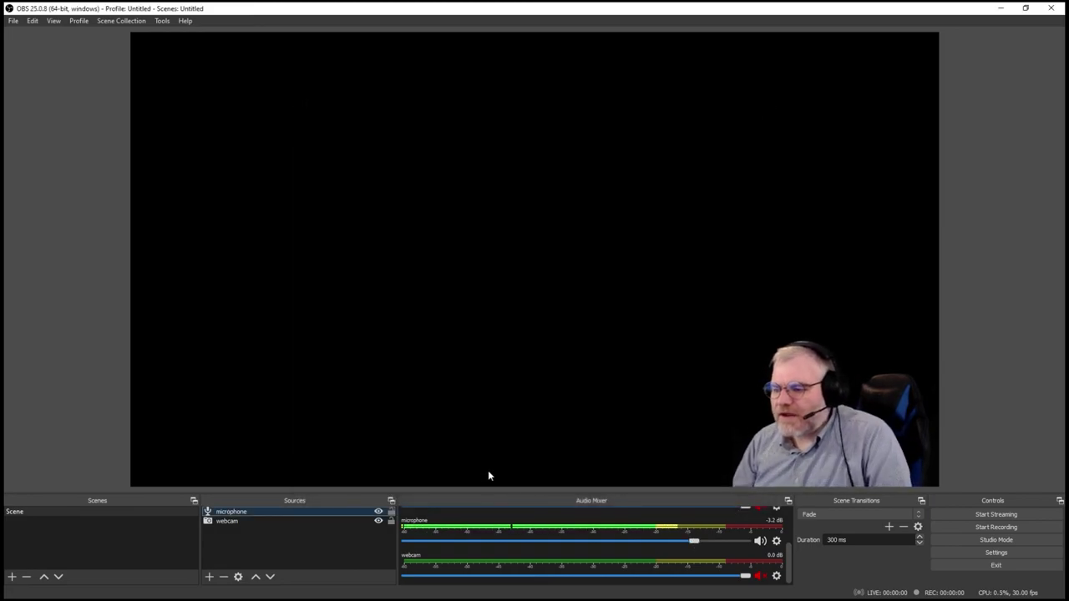
{"action": "right_click", "coordinate": [275, 549]}
{"action": "left_click", "coordinate": [238, 544]}
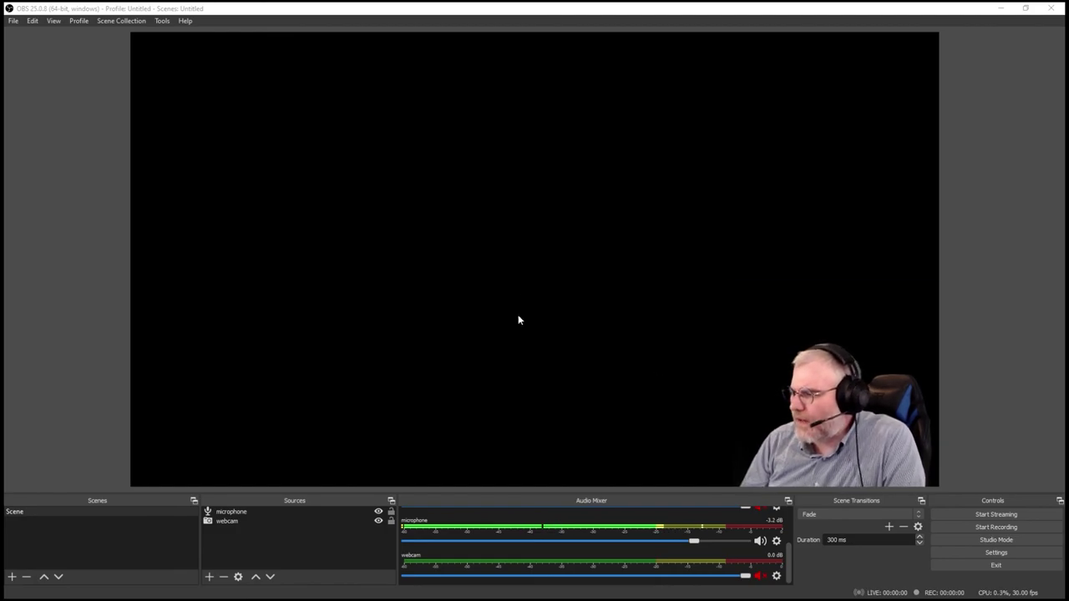
{"action": "left_click", "coordinate": [872, 372]}
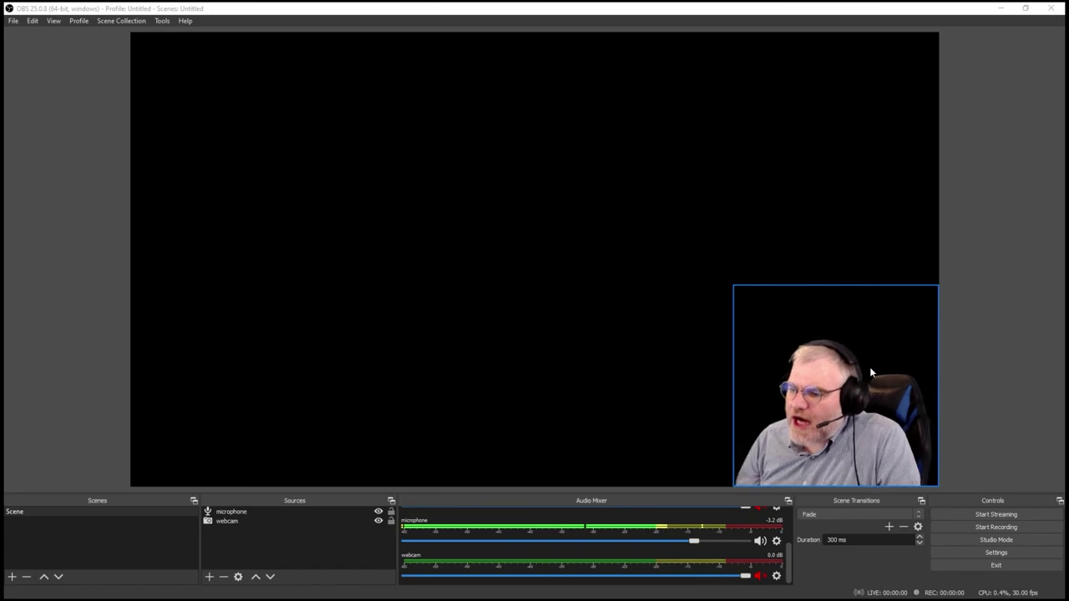
Add a Display Capture source named screen 2 that captures Display 2: 1920x1080 @ 0,0 with the cursor included.
{"action": "left_click", "coordinate": [209, 576]}
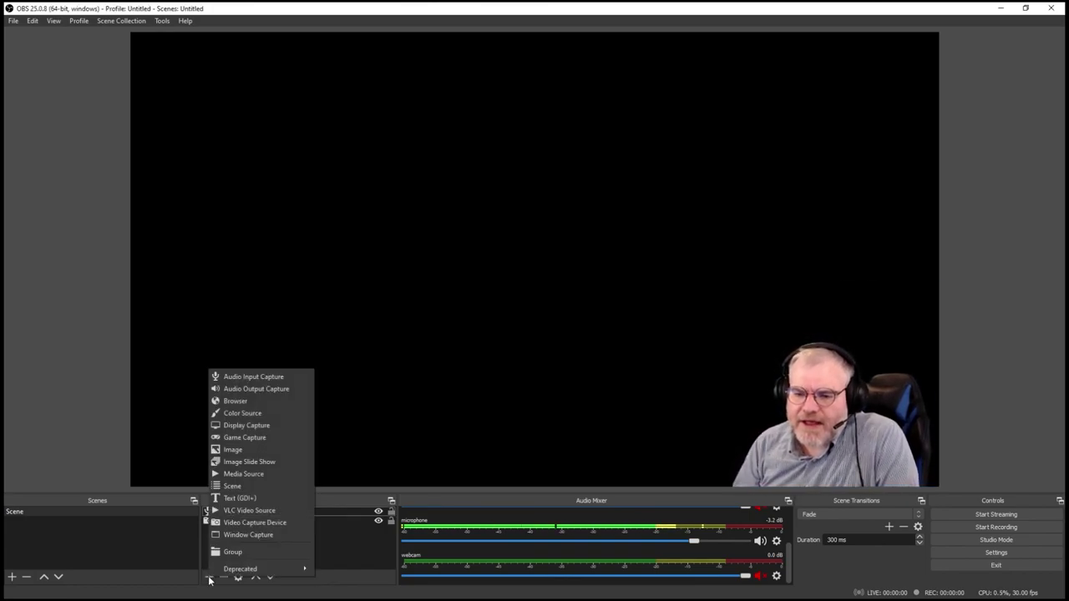
{"action": "left_click", "coordinate": [262, 426]}
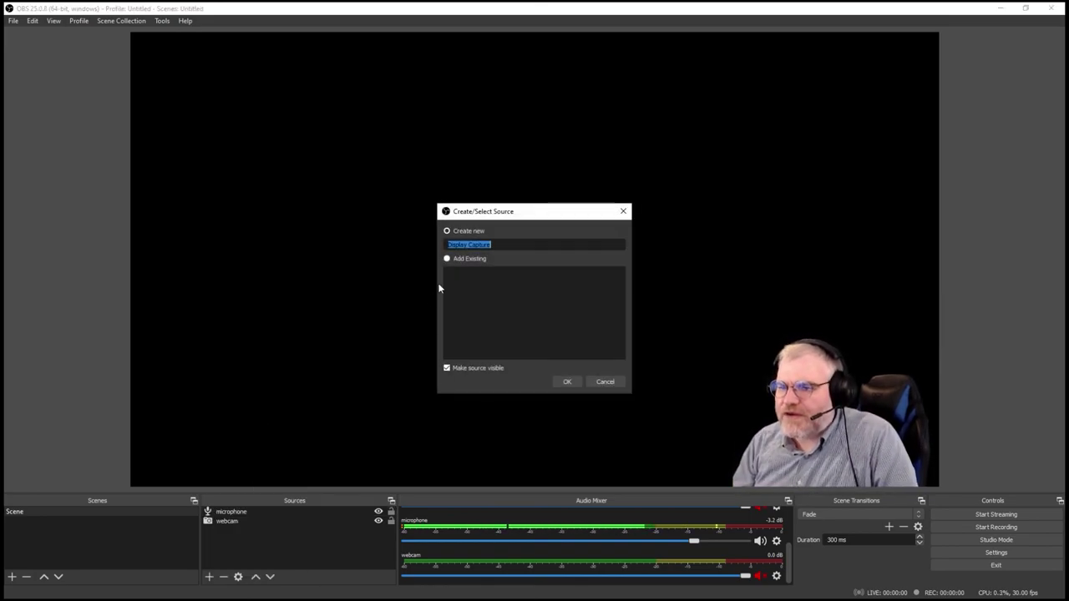
{"action": "type", "text": "screen 2"}
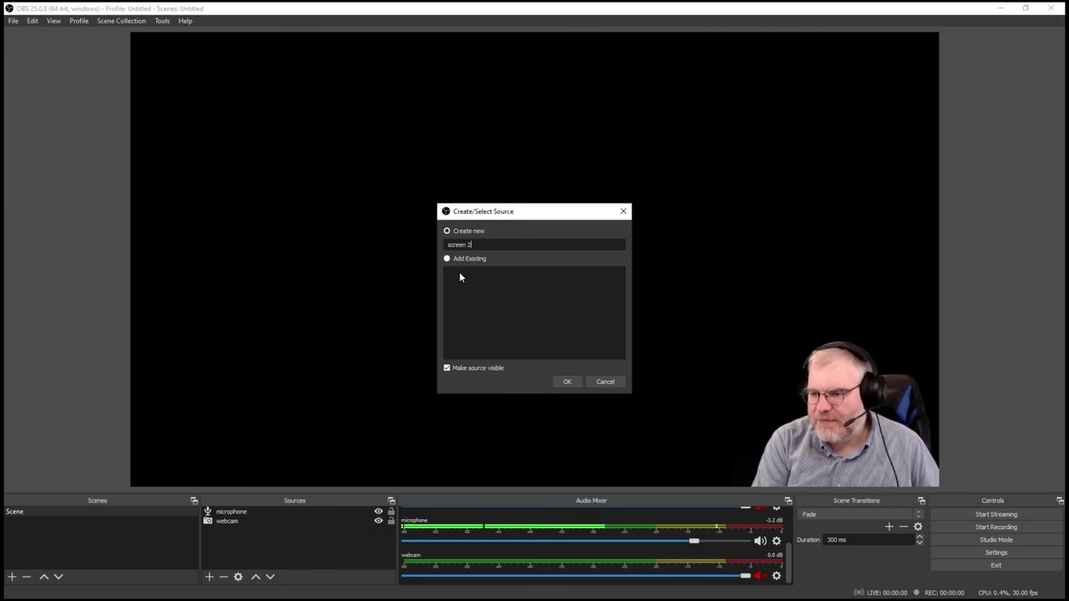
{"action": "left_click", "coordinate": [567, 382]}
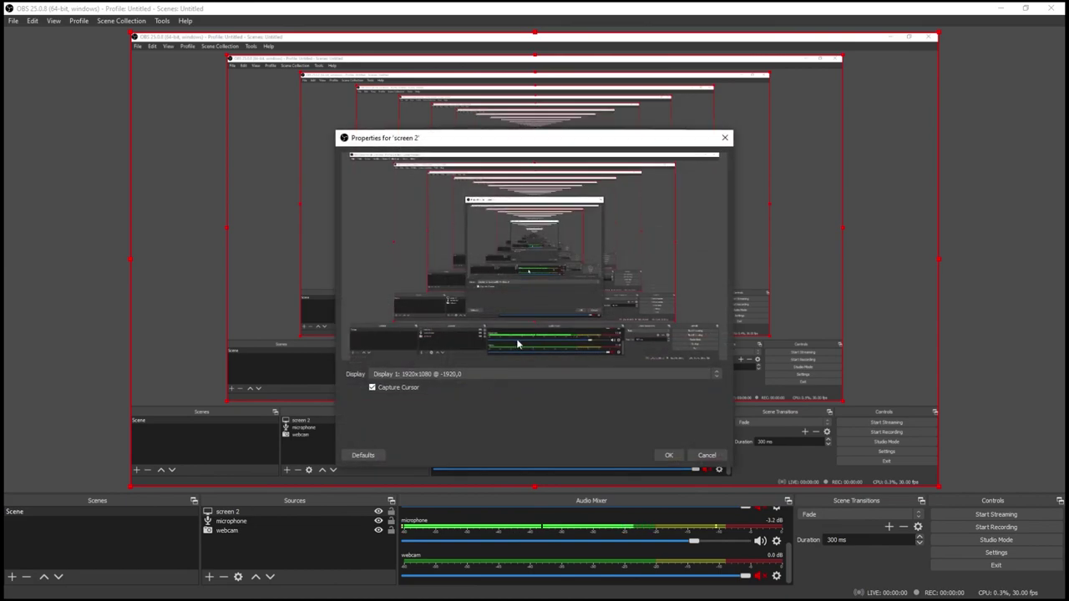
{"action": "left_click", "coordinate": [530, 372]}
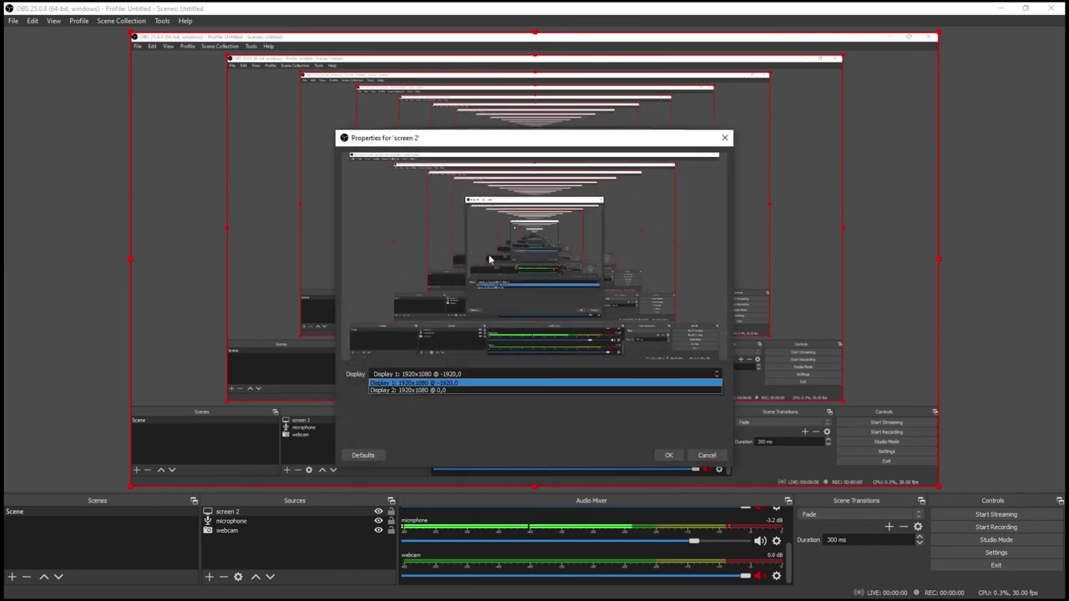
{"action": "left_click", "coordinate": [462, 389]}
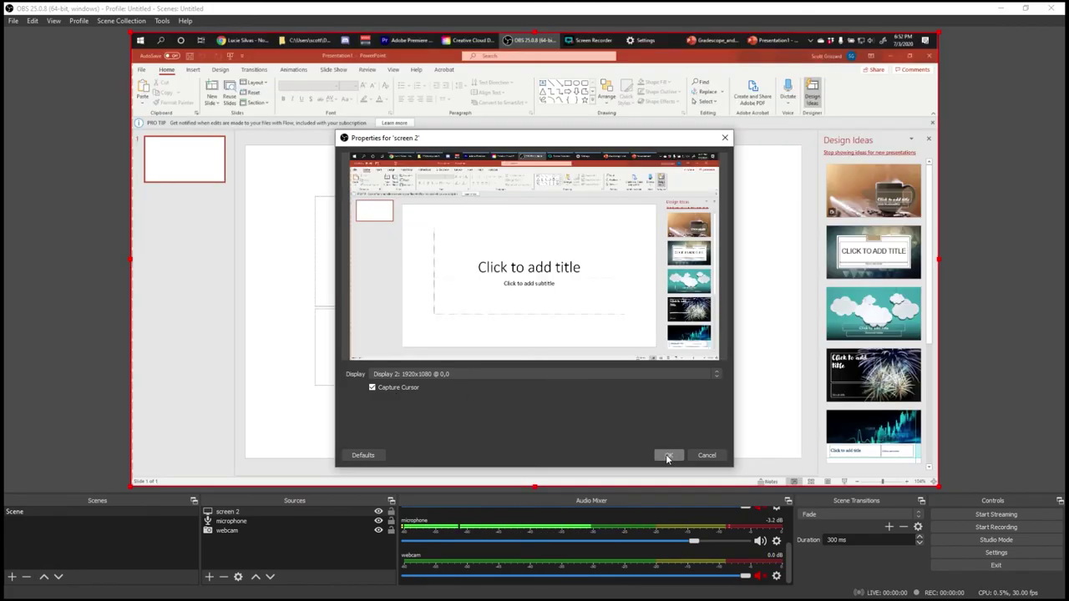
{"action": "left_click", "coordinate": [667, 455]}
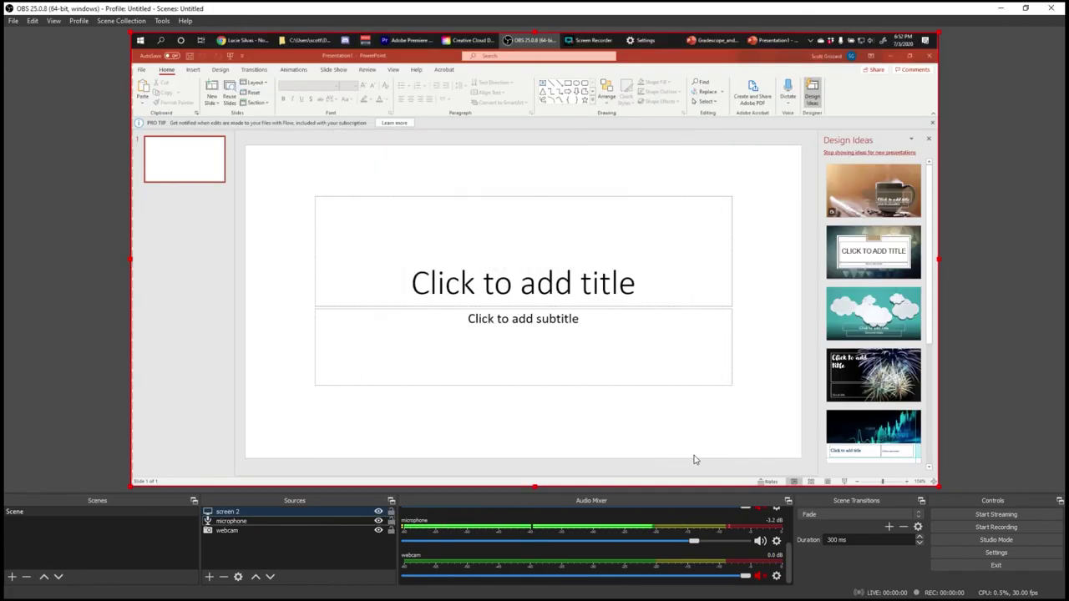
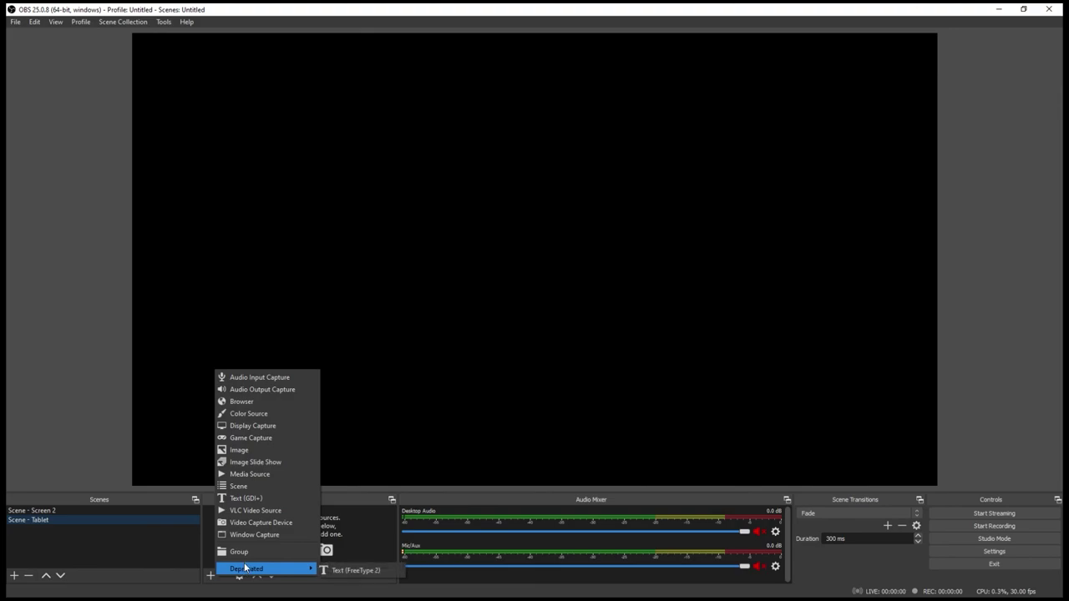
Add the existing mic and camera group to Scene - Tablet and collapse it in the source list.
{"action": "left_click", "coordinate": [238, 552]}
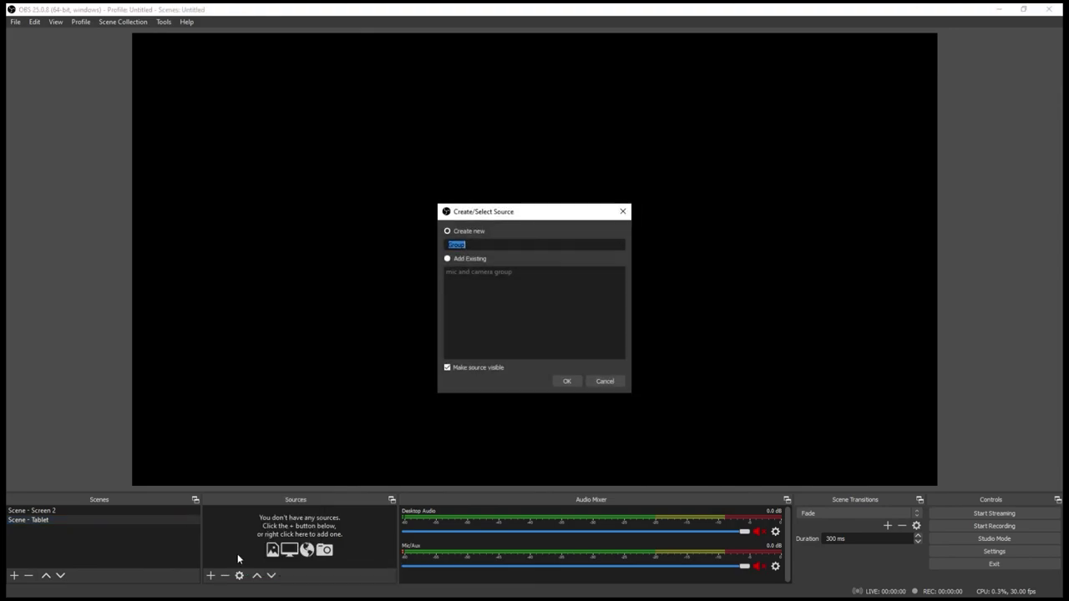
{"action": "left_click", "coordinate": [468, 258]}
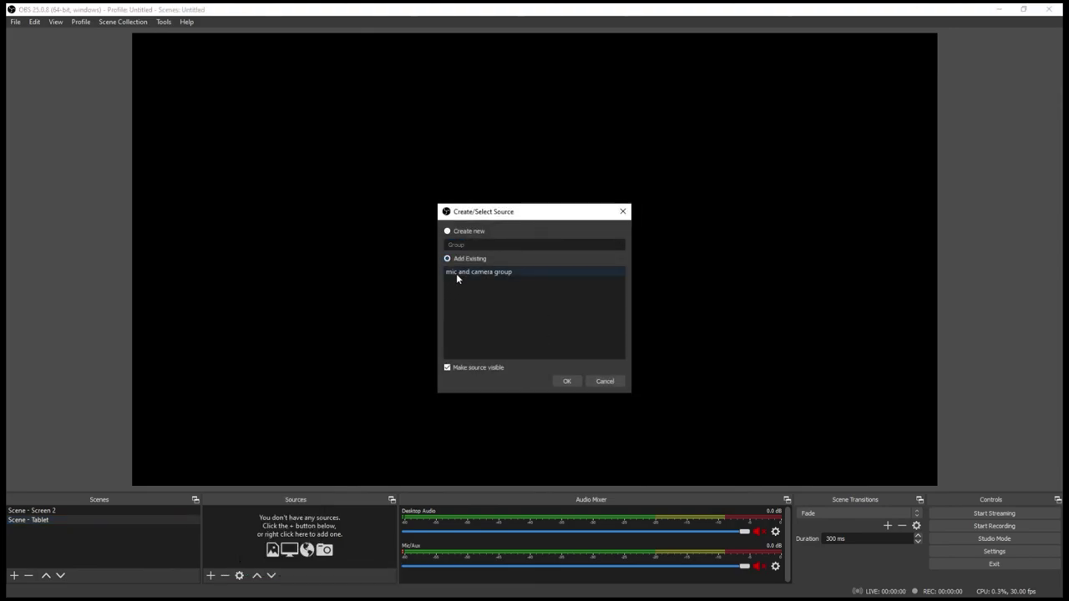
{"action": "left_click", "coordinate": [565, 382]}
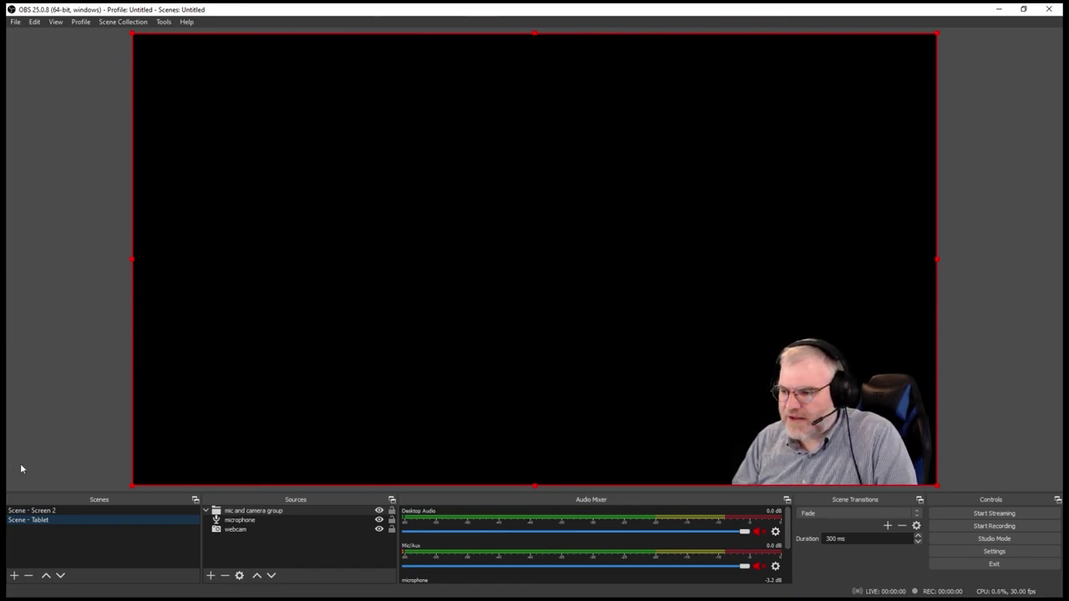
{"action": "left_click", "coordinate": [206, 511]}
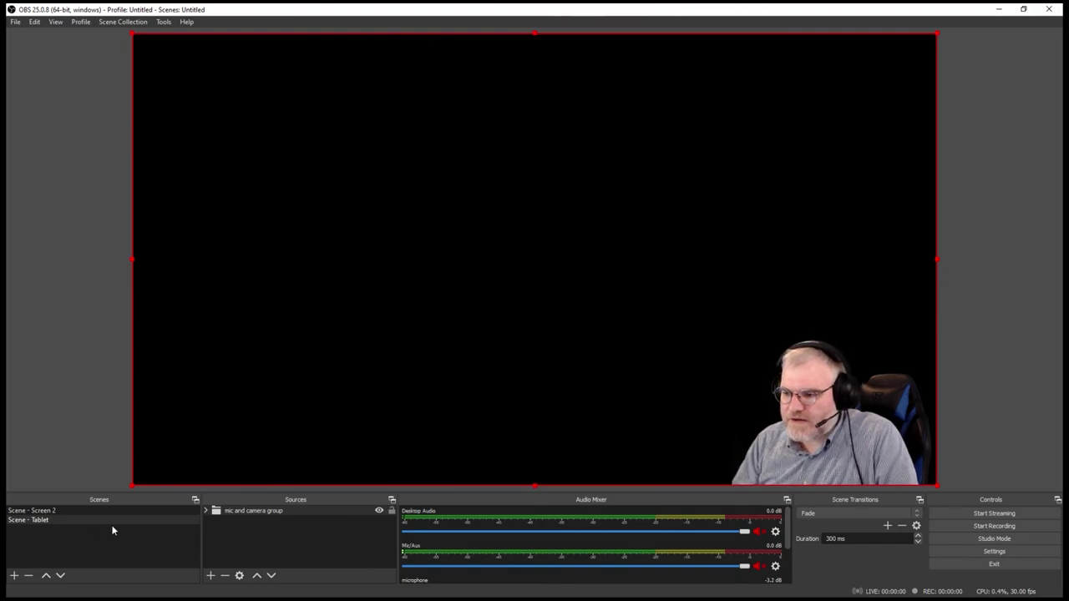
Add a new Video Capture Device source named tablet that uses the Game Capture 4K60 Pro MK.2 Video device.
{"action": "left_click", "coordinate": [212, 575]}
{"action": "left_click", "coordinate": [254, 518]}
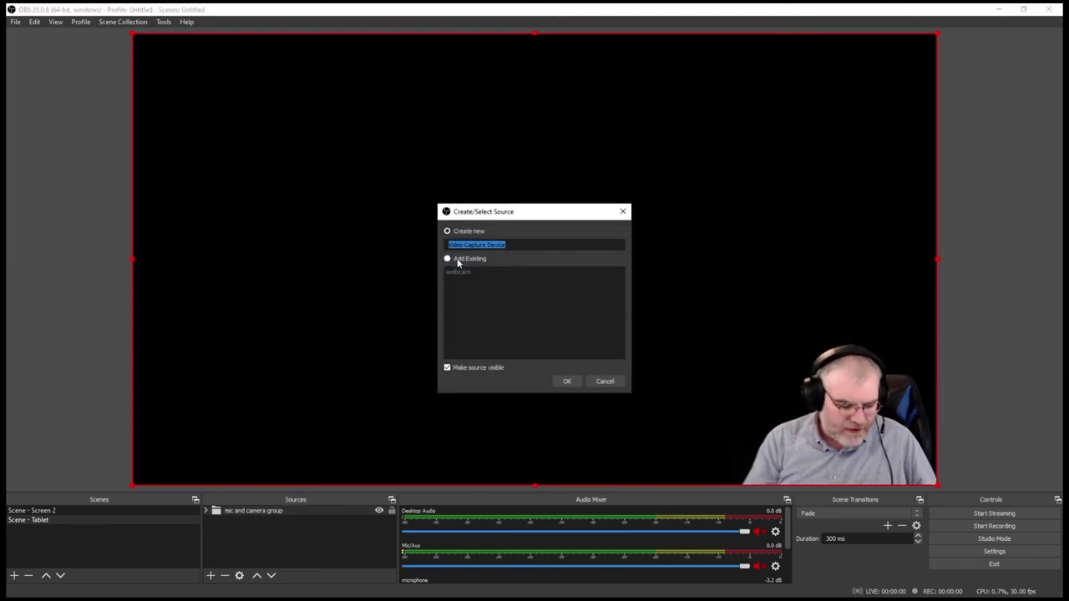
{"action": "type", "text": "tablet"}
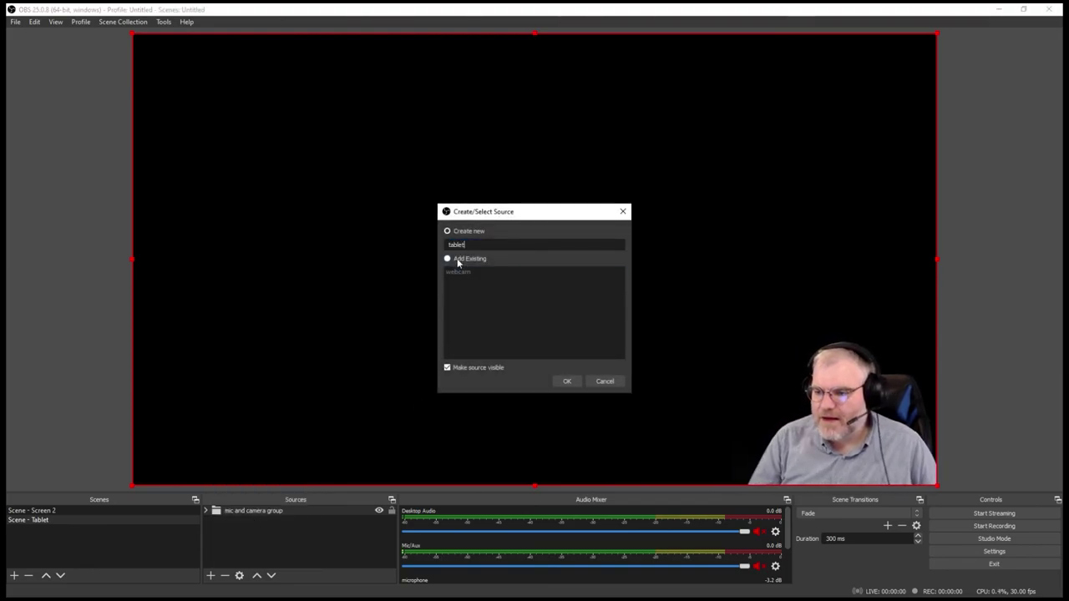
{"action": "left_click", "coordinate": [559, 378]}
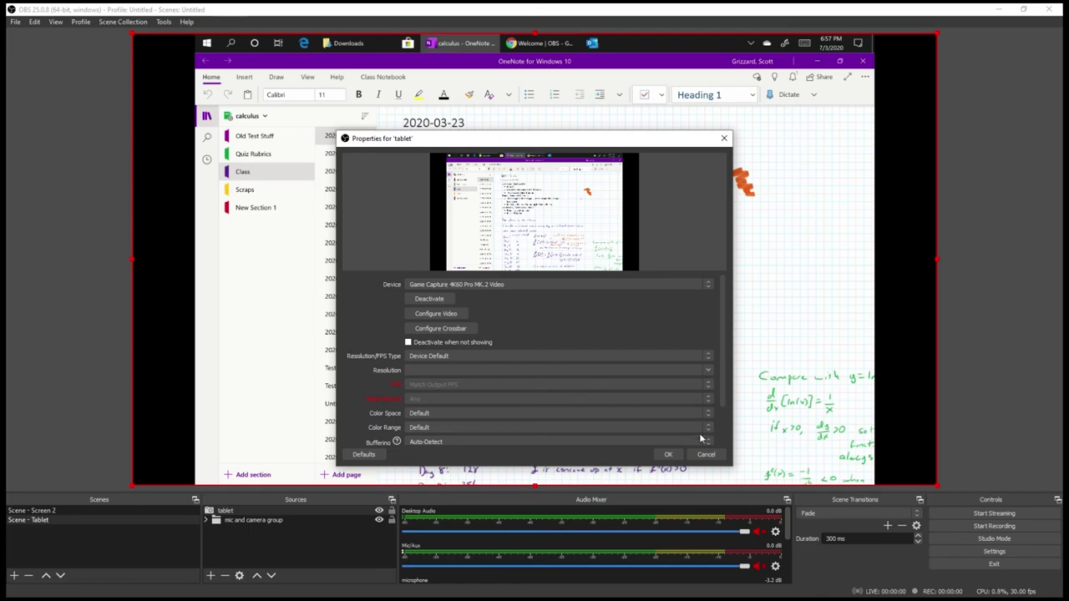
{"action": "left_click", "coordinate": [668, 455]}
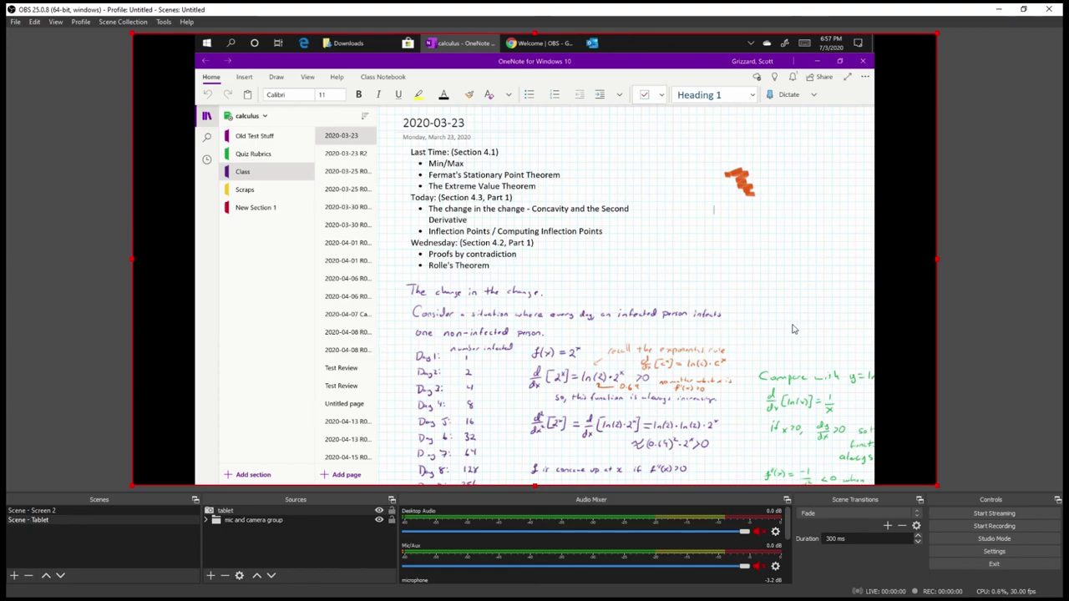
Place the tablet source beneath the mic and camera group and lock the group against accidental resizing.
{"action": "left_click_drag", "start_coordinate": [227, 513], "coordinate": [223, 535]}
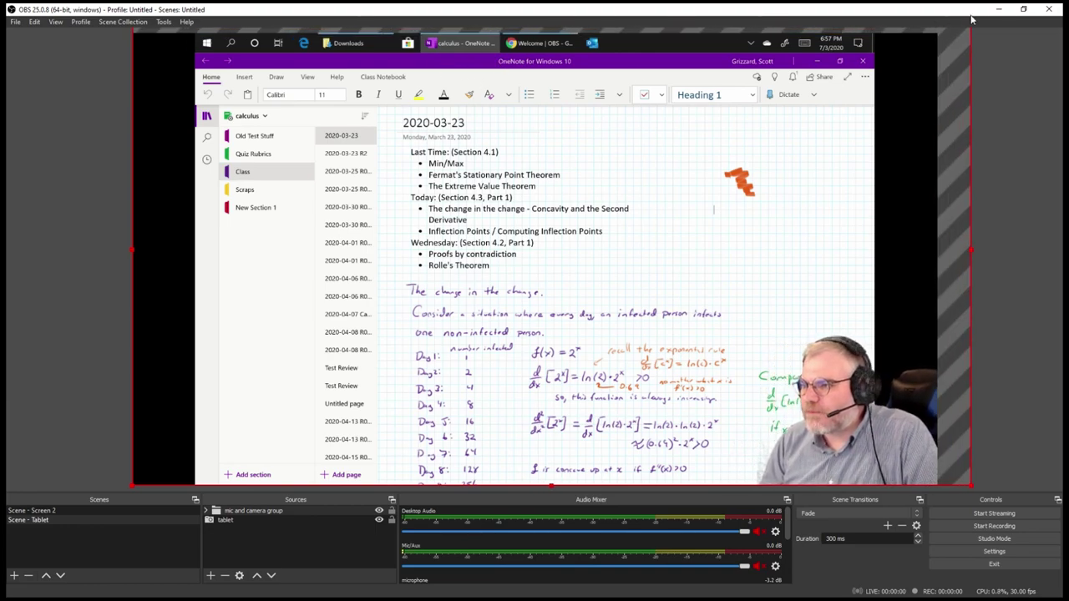
{"action": "left_click", "coordinate": [243, 520]}
{"action": "double_click", "coordinate": [243, 520]}
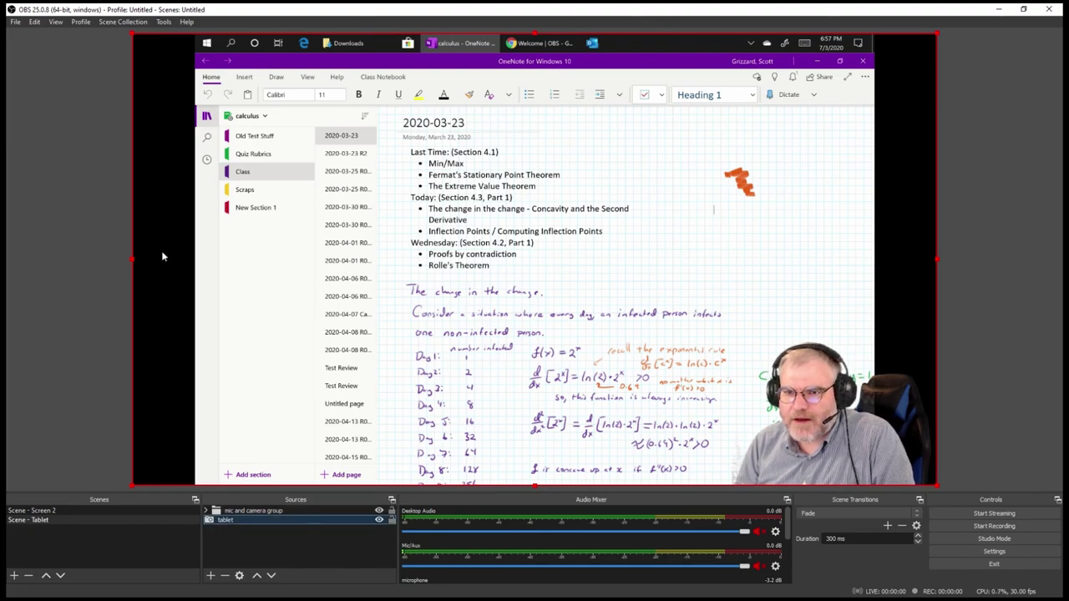
{"action": "left_click", "coordinate": [687, 455]}
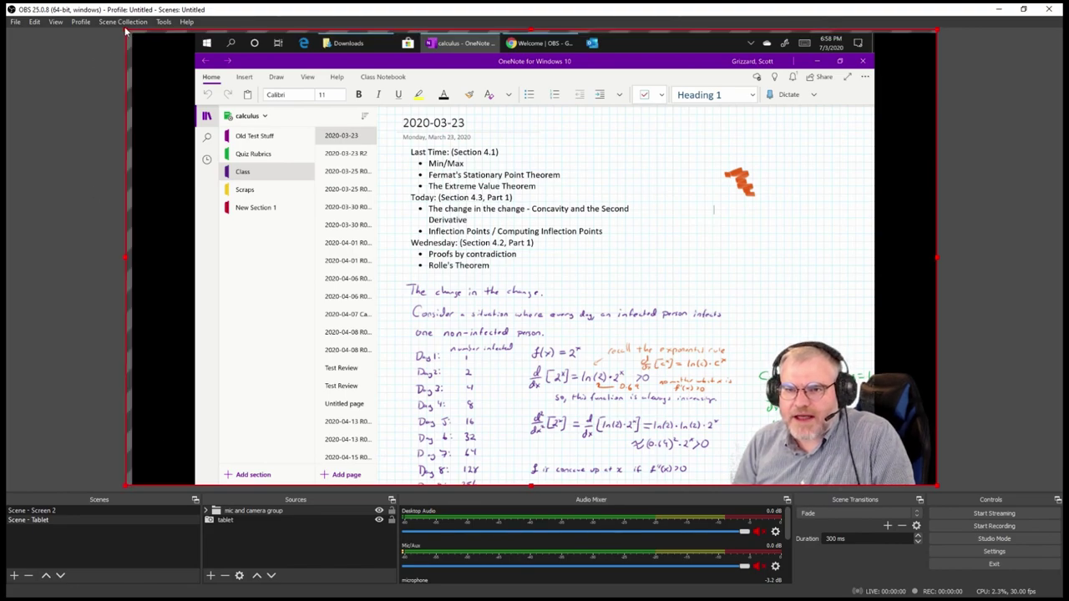
{"action": "left_click", "coordinate": [233, 518]}
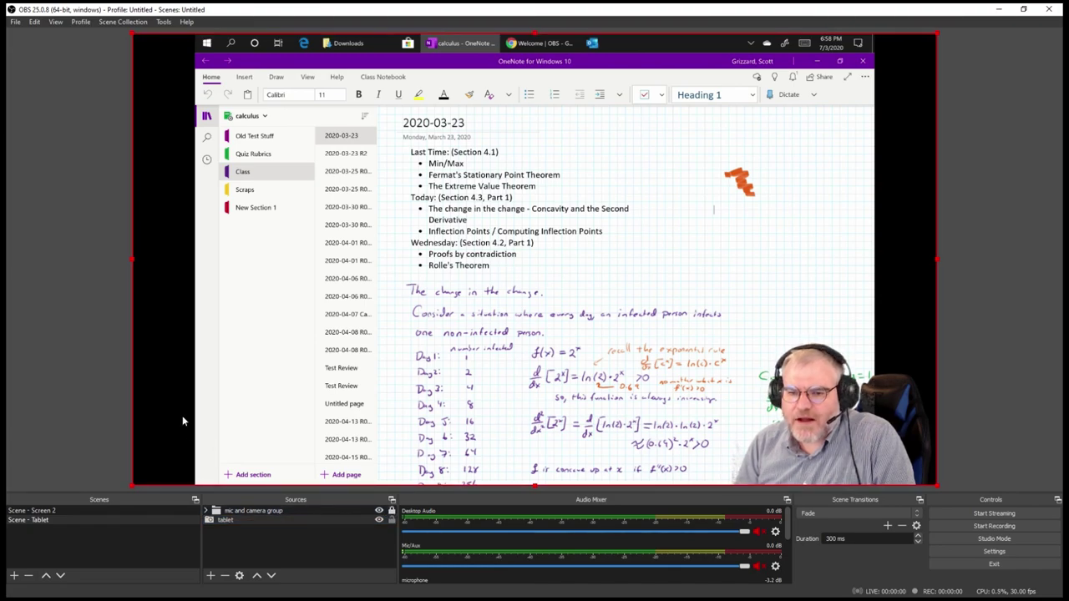
Enlarge and reposition the tablet source so its page fills the canvas, and test it with a pen scribble beside the notes.
{"action": "left_click_drag", "start_coordinate": [131, 35], "coordinate": [63, 23]}
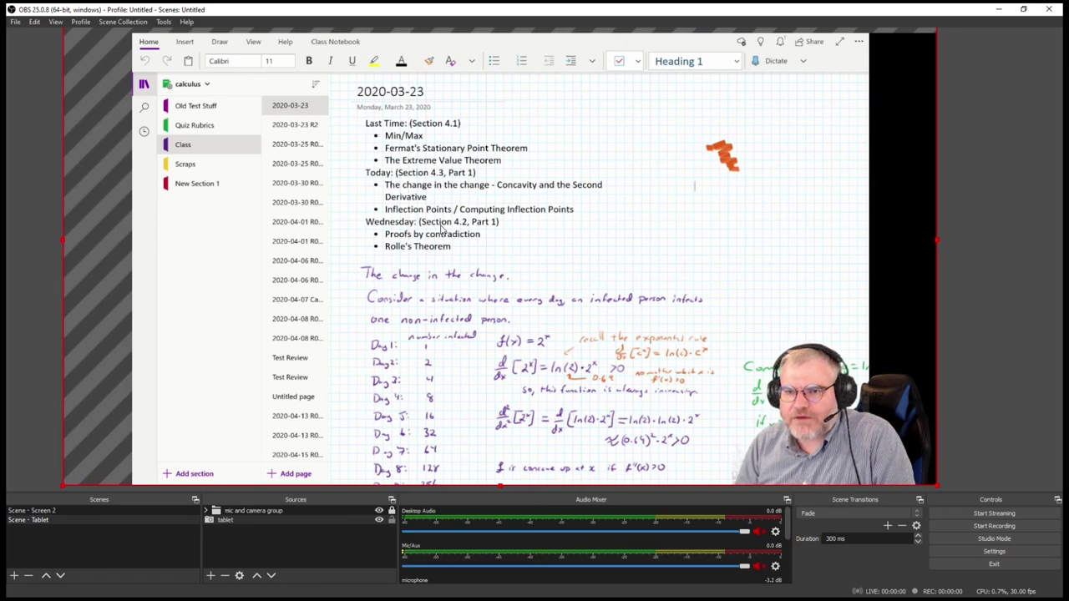
{"action": "left_click_drag", "start_coordinate": [690, 281], "coordinate": [769, 278]}
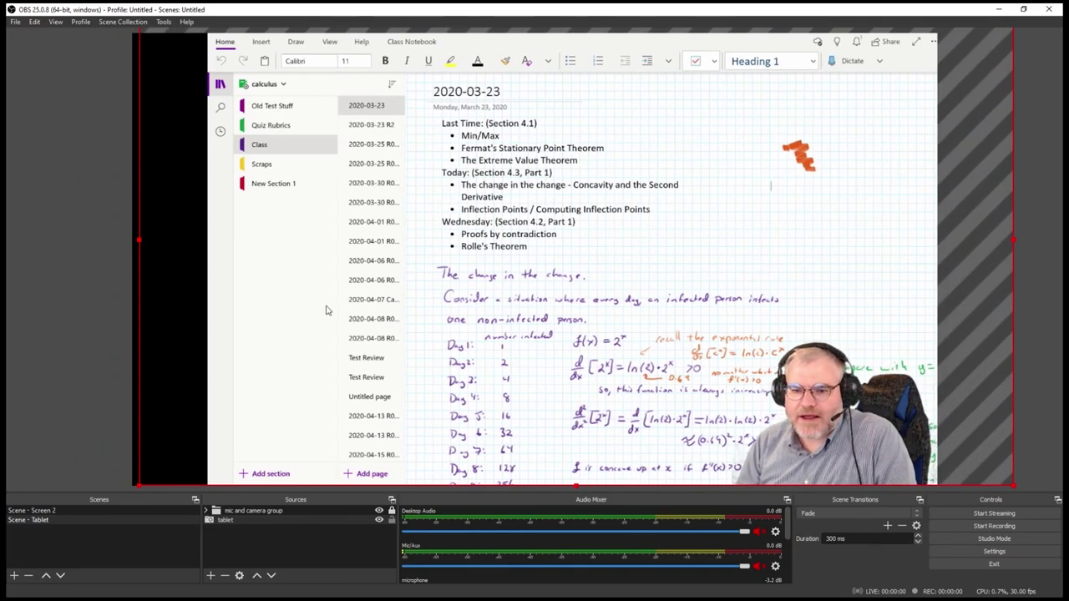
{"action": "left_click_drag", "start_coordinate": [137, 486], "coordinate": [59, 513]}
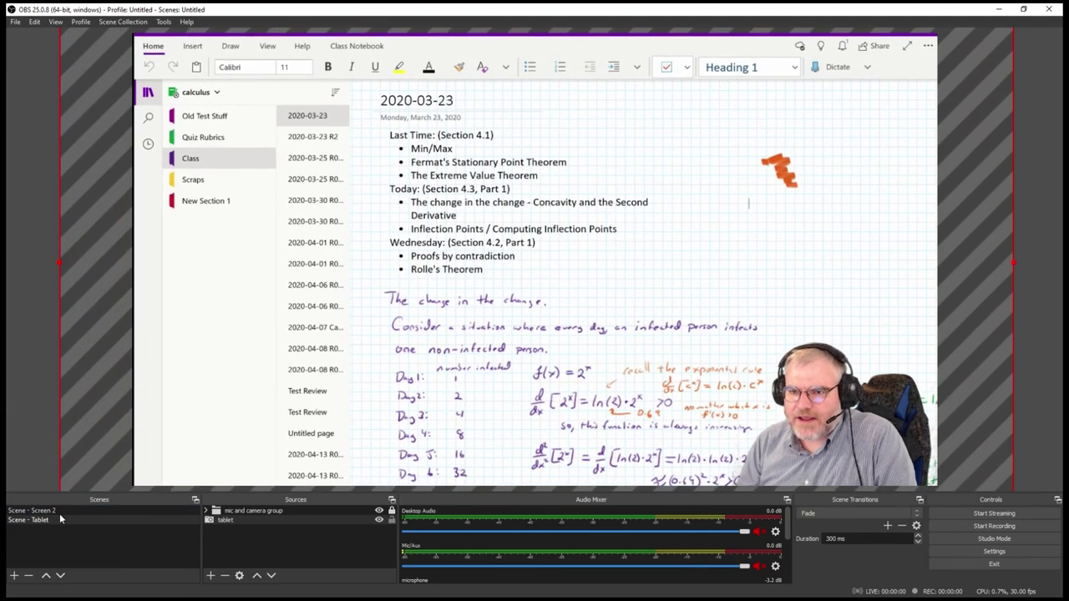
{"action": "left_click_drag", "start_coordinate": [411, 328], "coordinate": [412, 292]}
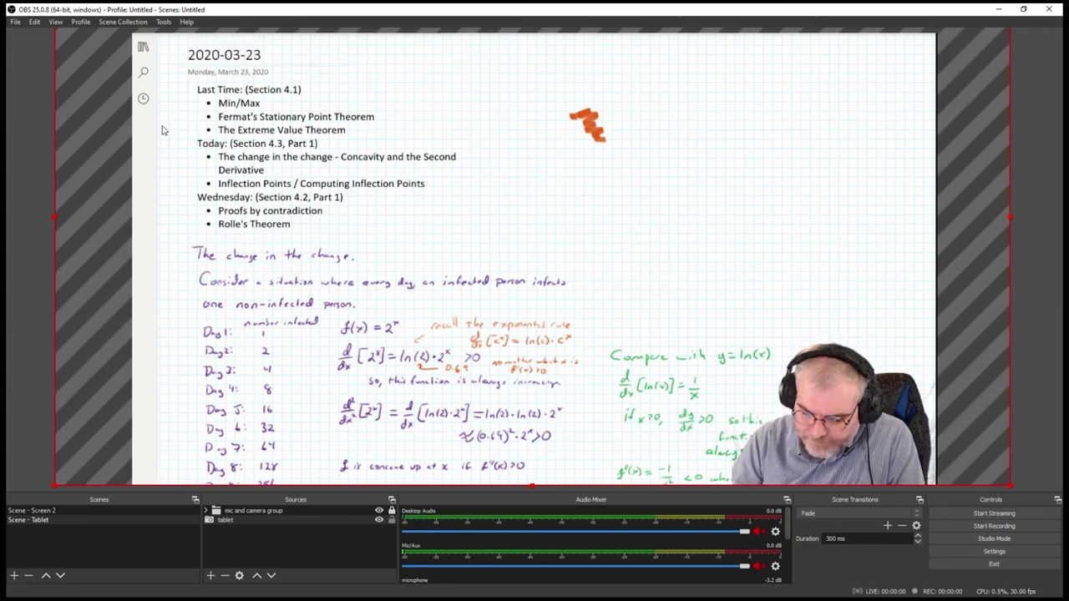
{"action": "mouse_move", "coordinate": [604, 174]}
{"action": "left_mouse_down"}
{"action": "mouse_move", "coordinate": [646, 214]}
{"action": "mouse_move", "coordinate": [687, 218]}
{"action": "mouse_move", "coordinate": [701, 189]}
{"action": "mouse_move", "coordinate": [669, 195]}
{"action": "left_mouse_up"}
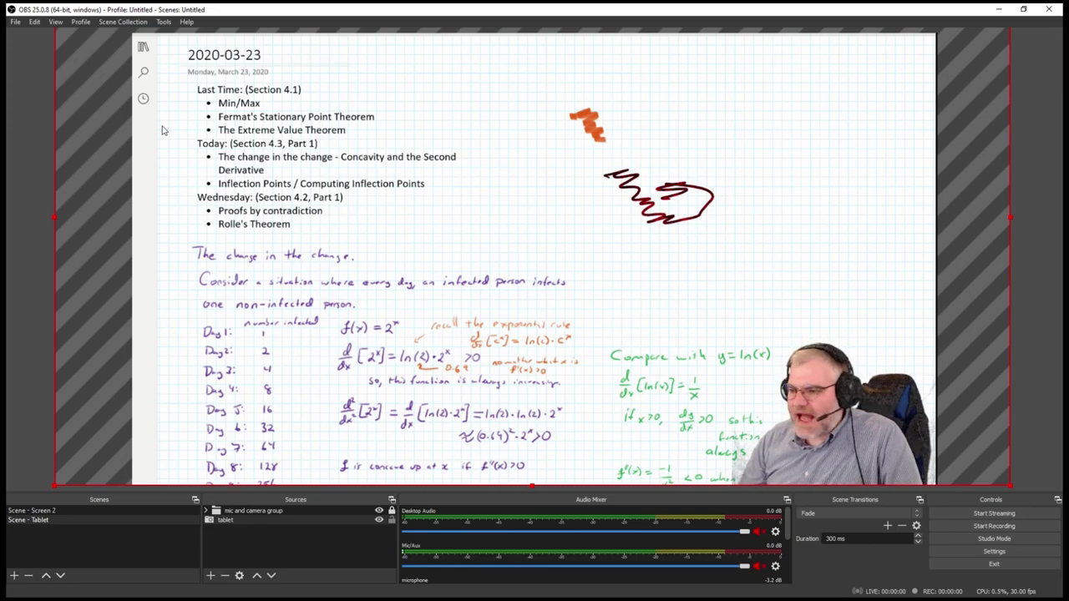
Create a new scene named Scene - Docucam.
{"action": "left_click", "coordinate": [13, 575]}
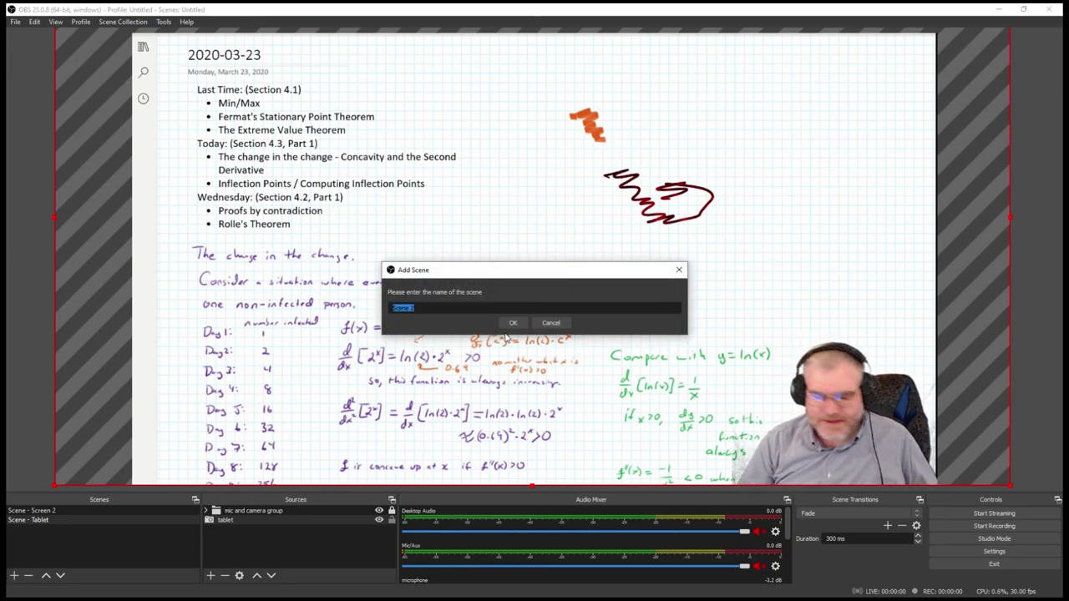
{"action": "type", "text": "W"}
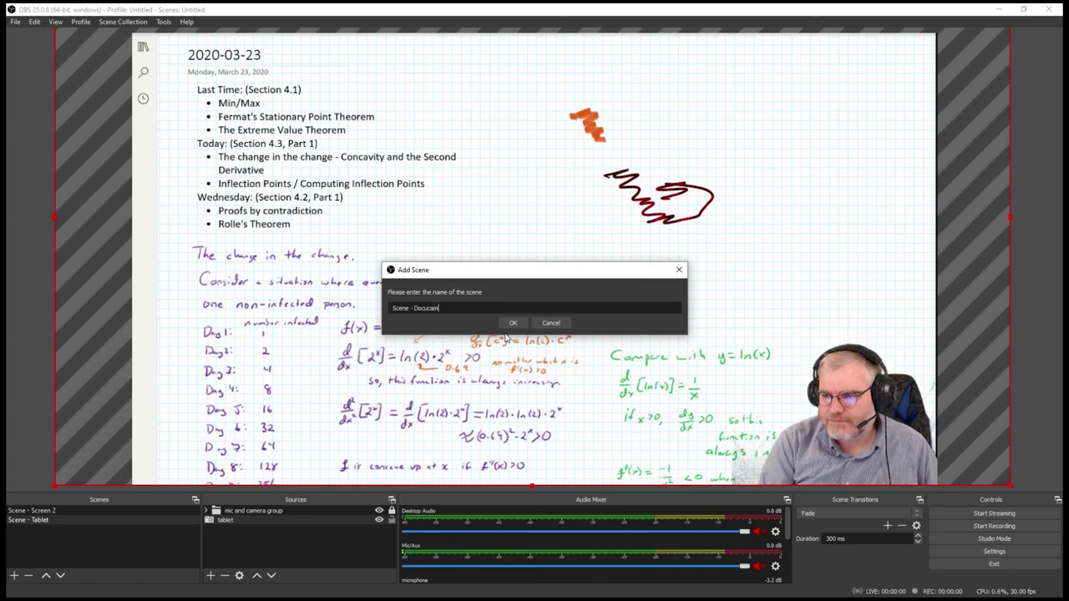
{"action": "key", "text": "Return"}
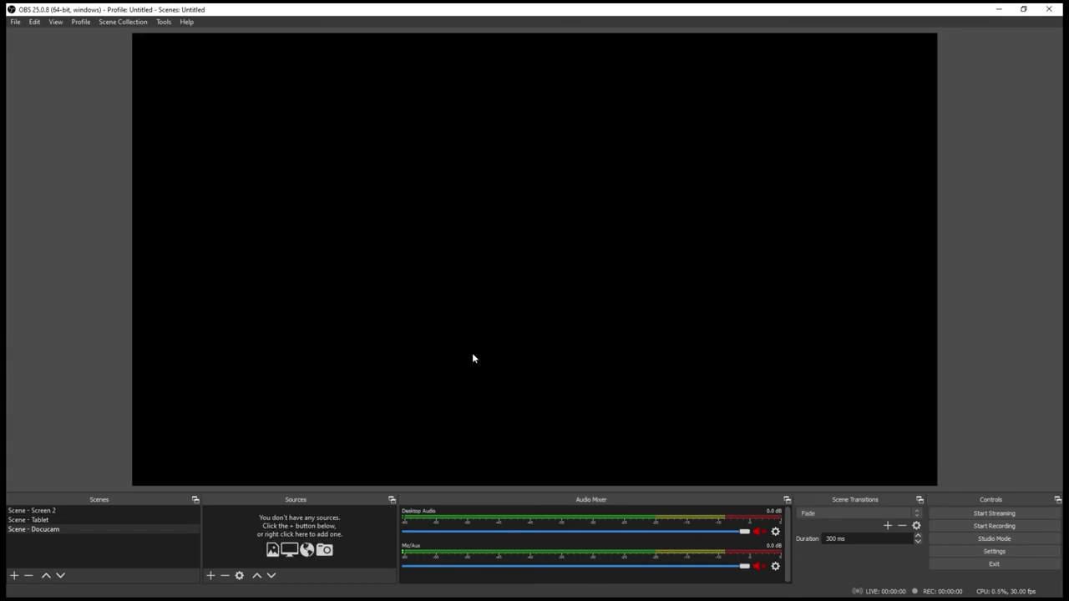
Add the existing mic and camera group to Scene - Docucam, collapse it and lock it.
{"action": "left_click", "coordinate": [211, 576]}
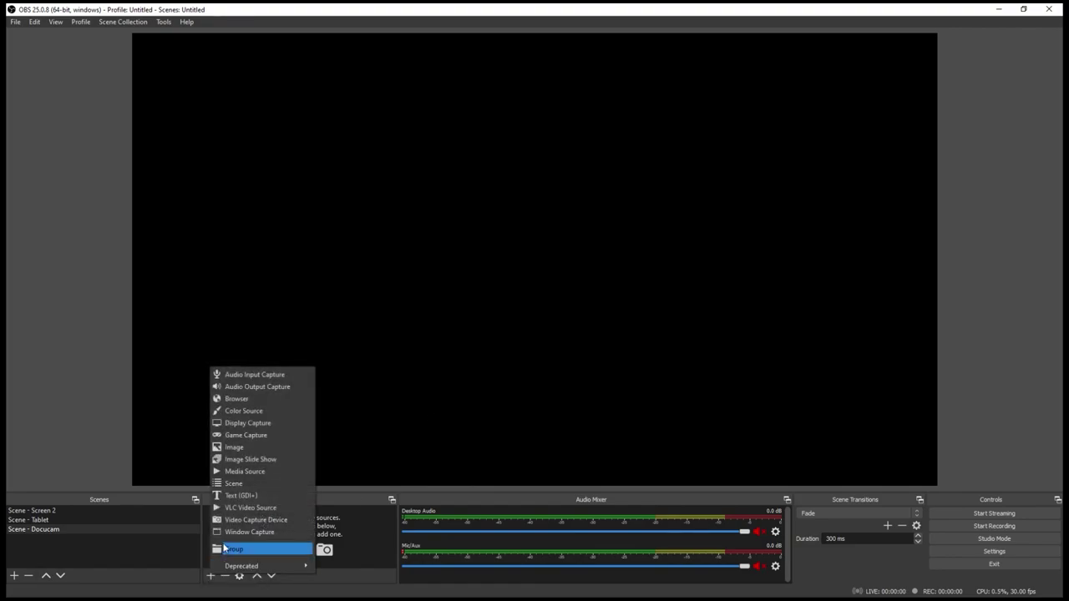
{"action": "left_click", "coordinate": [301, 549]}
{"action": "left_click", "coordinate": [470, 260]}
{"action": "left_click", "coordinate": [520, 275]}
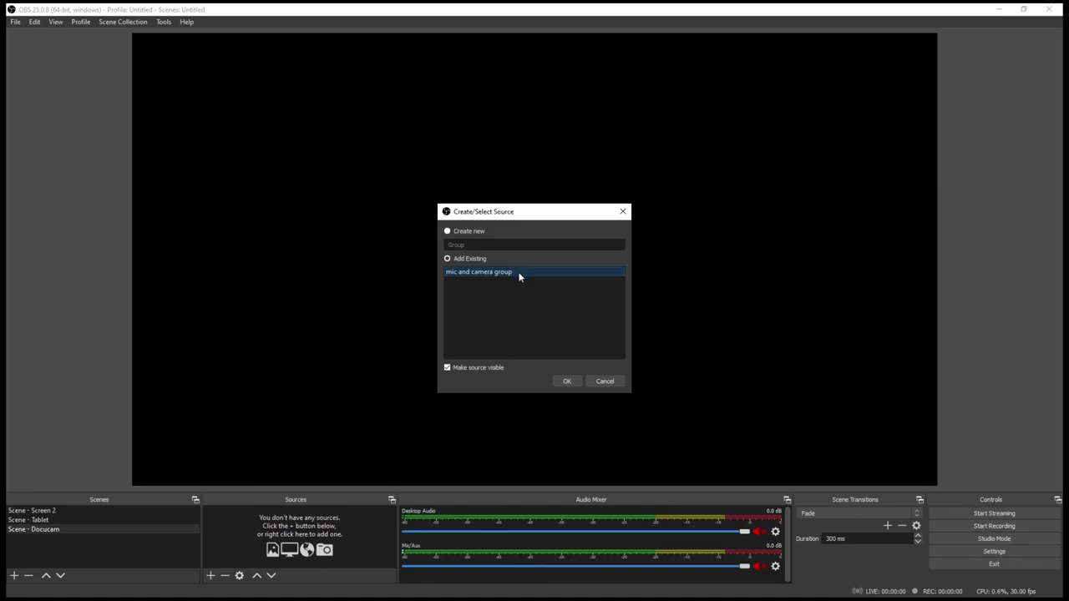
{"action": "left_click", "coordinate": [564, 382]}
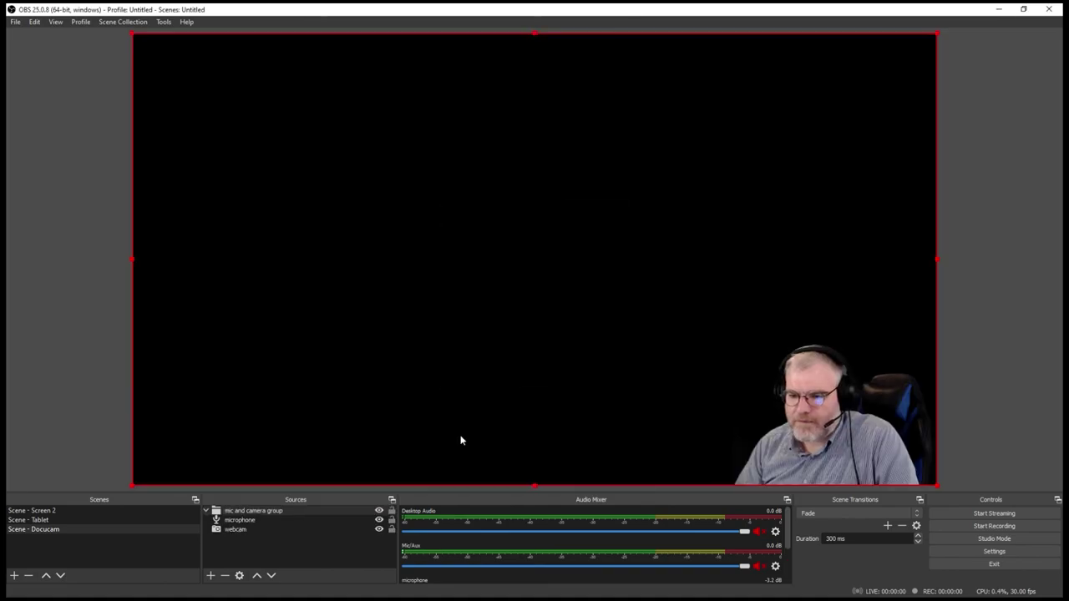
{"action": "left_click", "coordinate": [205, 510]}
{"action": "left_click", "coordinate": [393, 511]}
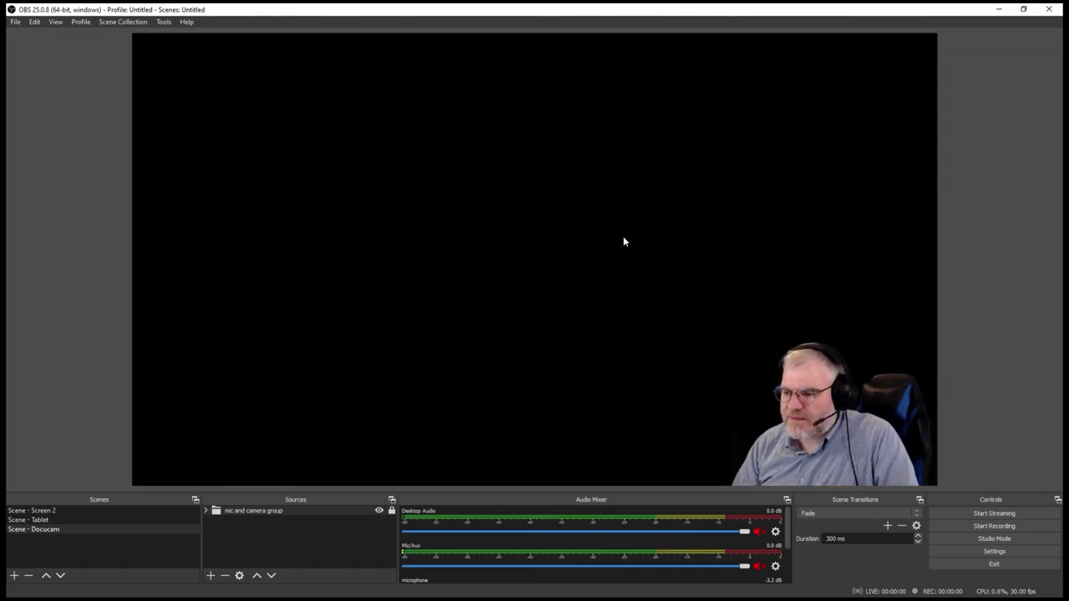
Add a Video Capture Device source named docucam using the Document Camera device, and place it beneath the mic and camera group.
{"action": "left_click", "coordinate": [212, 575]}
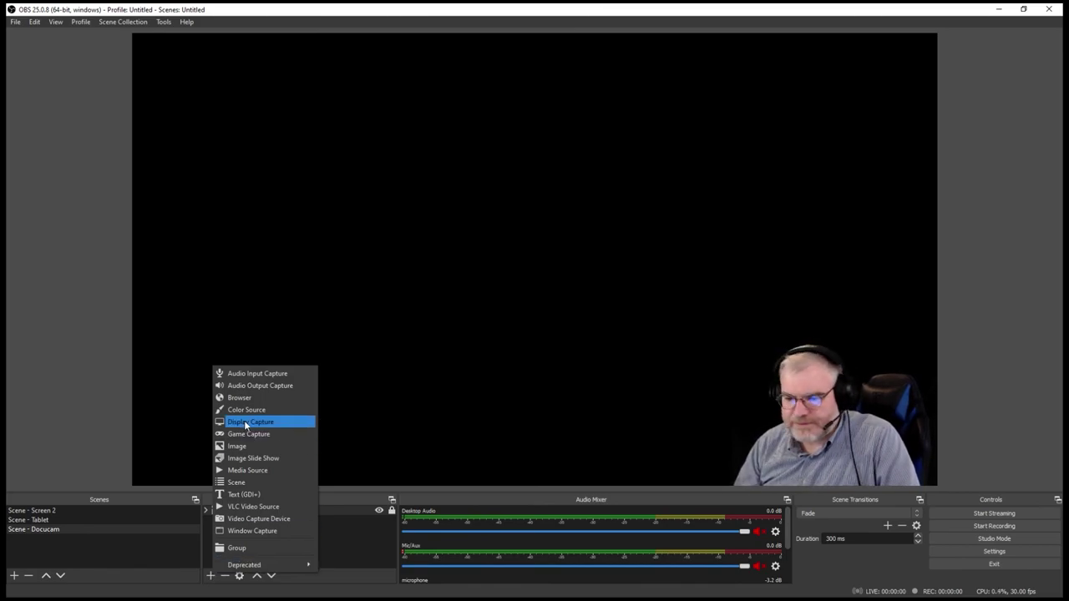
{"action": "left_click", "coordinate": [246, 516]}
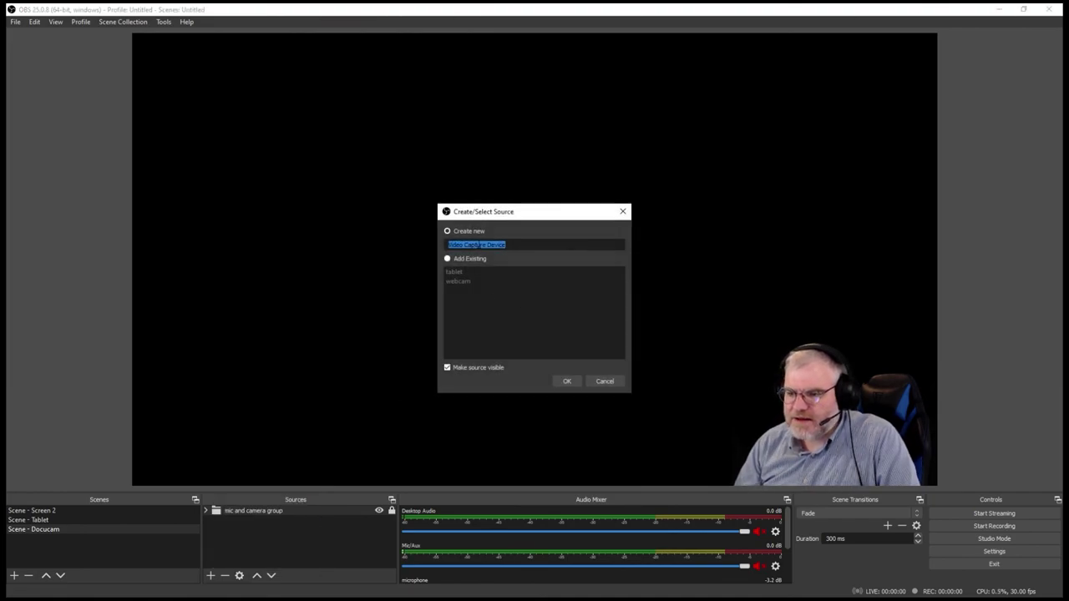
{"action": "type", "text": "docucam"}
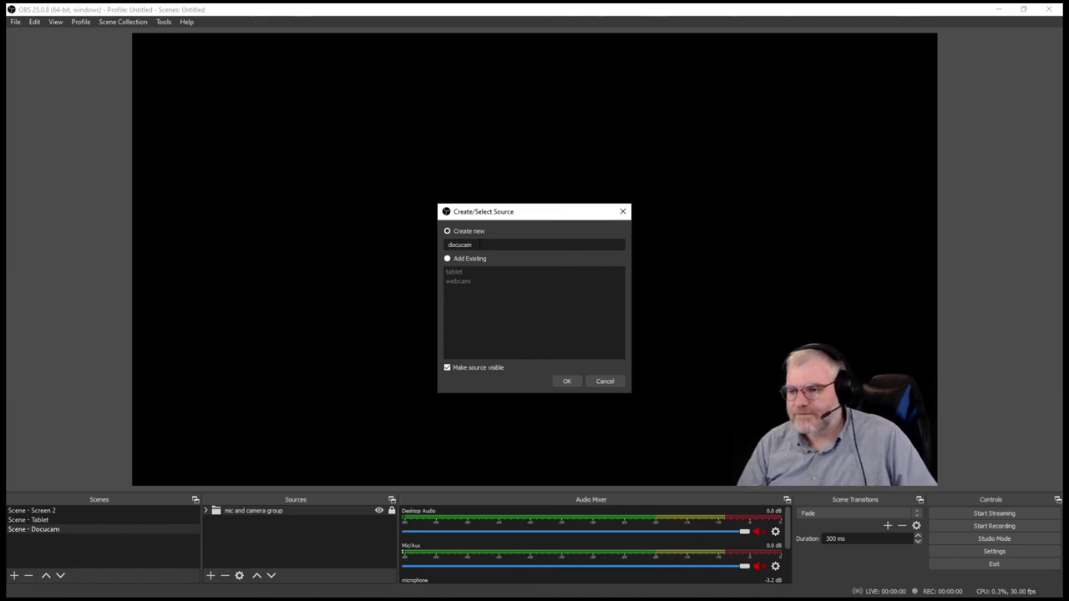
{"action": "left_click", "coordinate": [568, 381]}
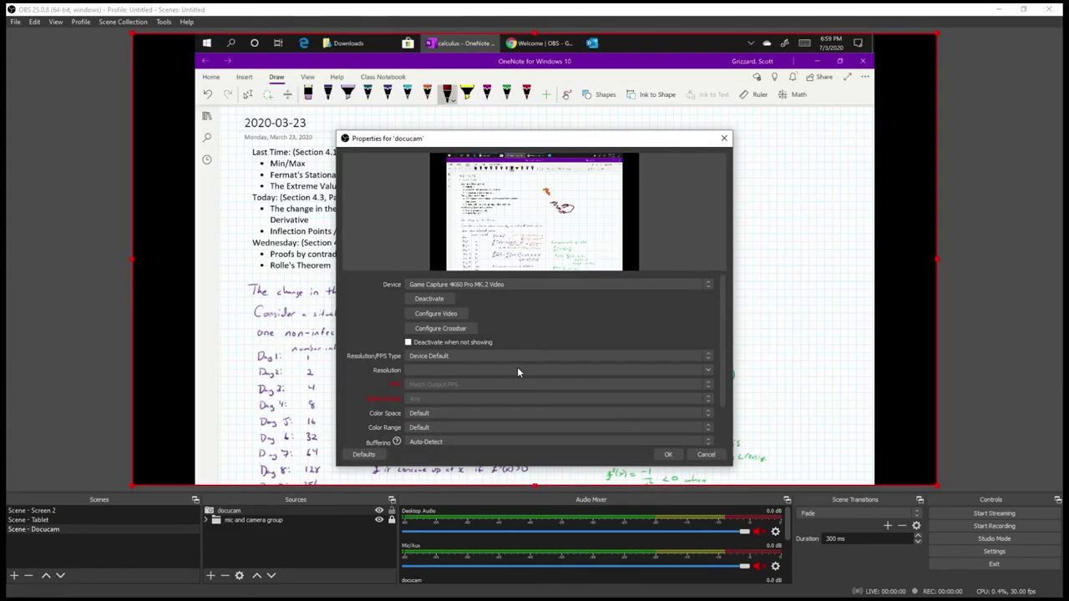
{"action": "left_click", "coordinate": [503, 286]}
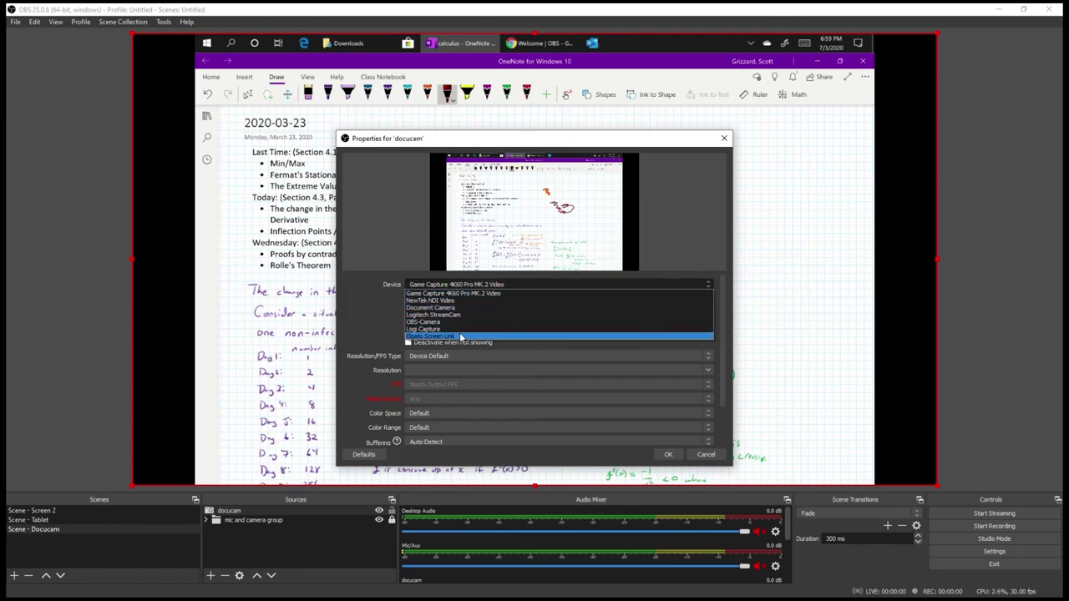
{"action": "left_click", "coordinate": [459, 307]}
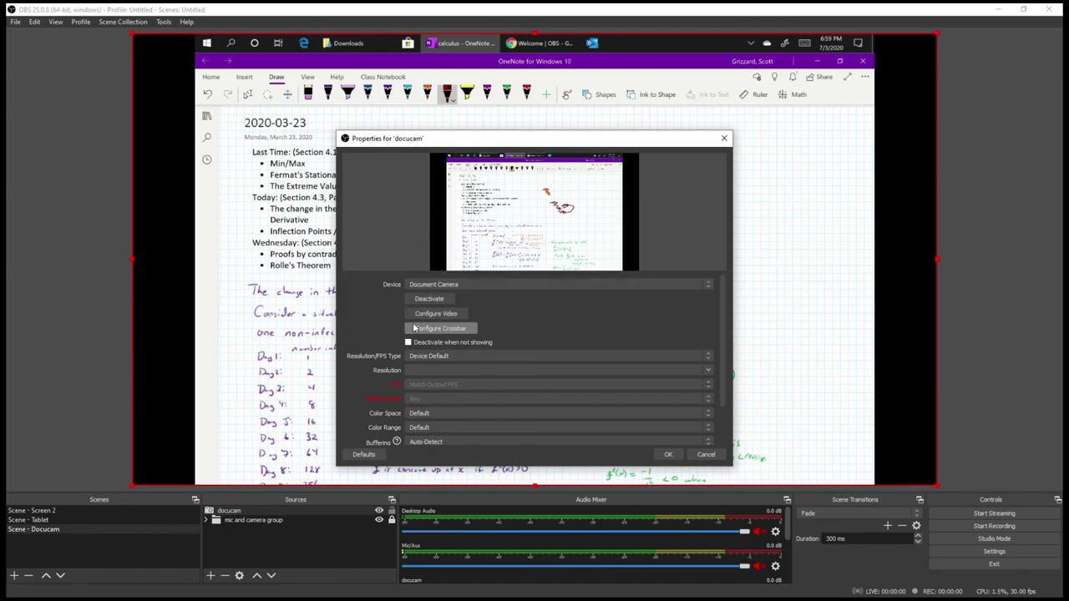
{"action": "left_click", "coordinate": [669, 454]}
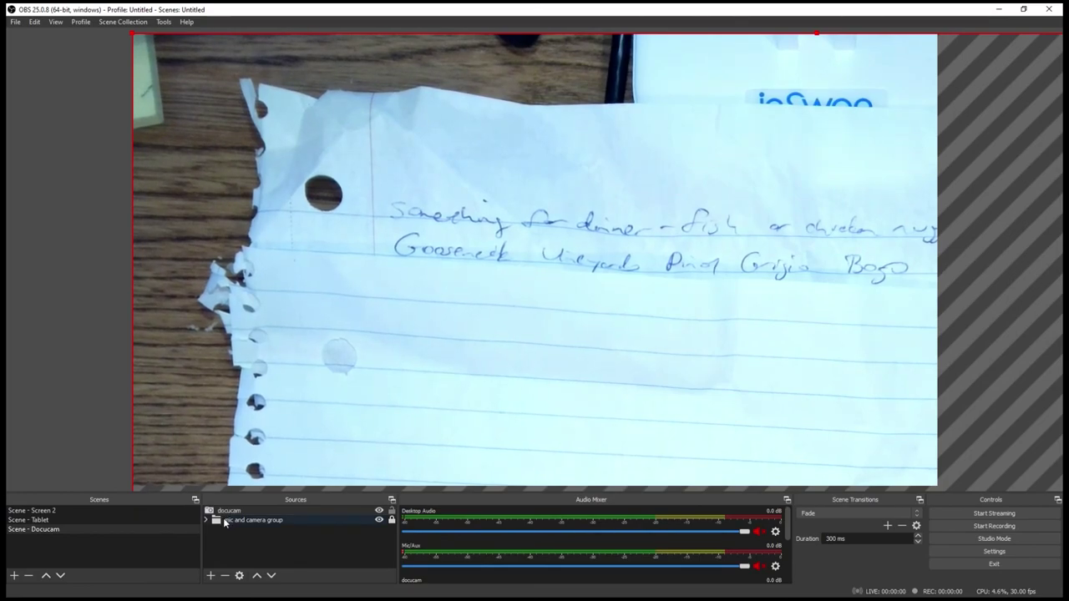
{"action": "left_click_drag", "start_coordinate": [225, 511], "coordinate": [226, 528]}
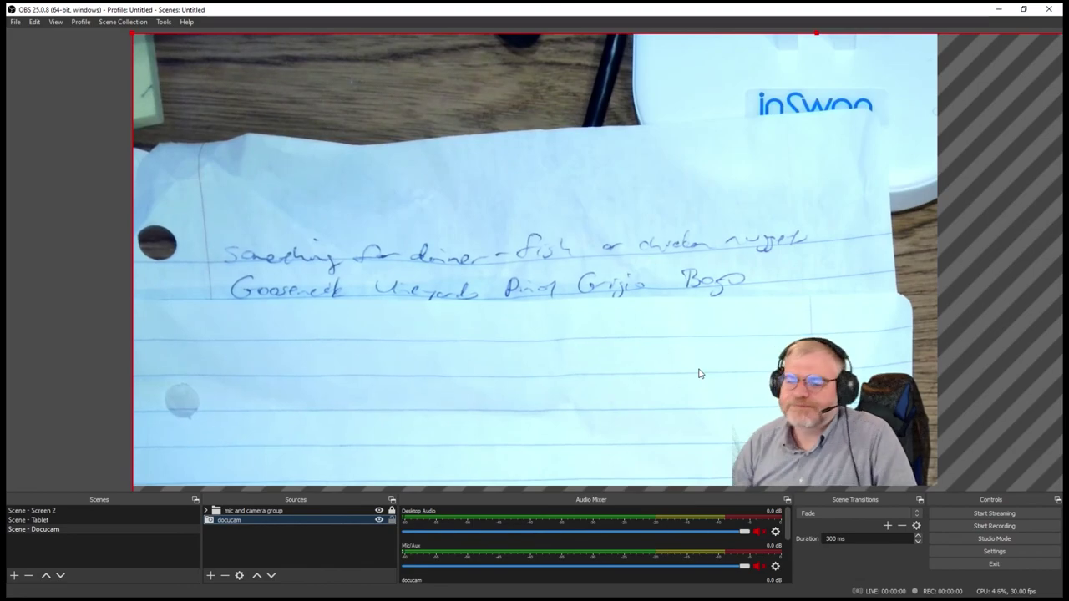
Switch to Scene - Tablet and examine the tablet source's channel in the audio mixer.
{"action": "left_click", "coordinate": [62, 519]}
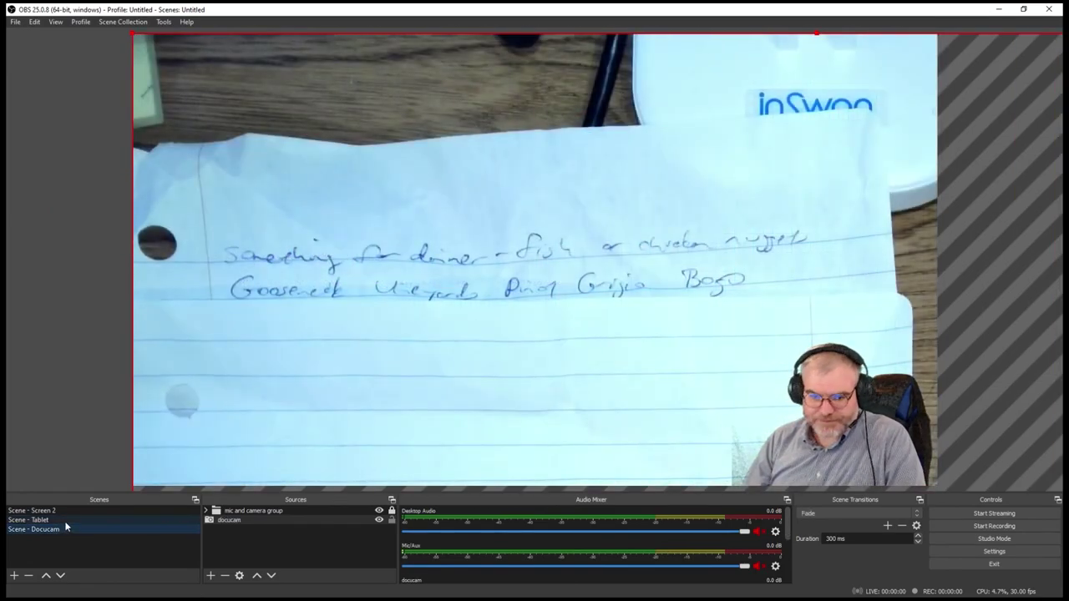
{"action": "left_click", "coordinate": [68, 519]}
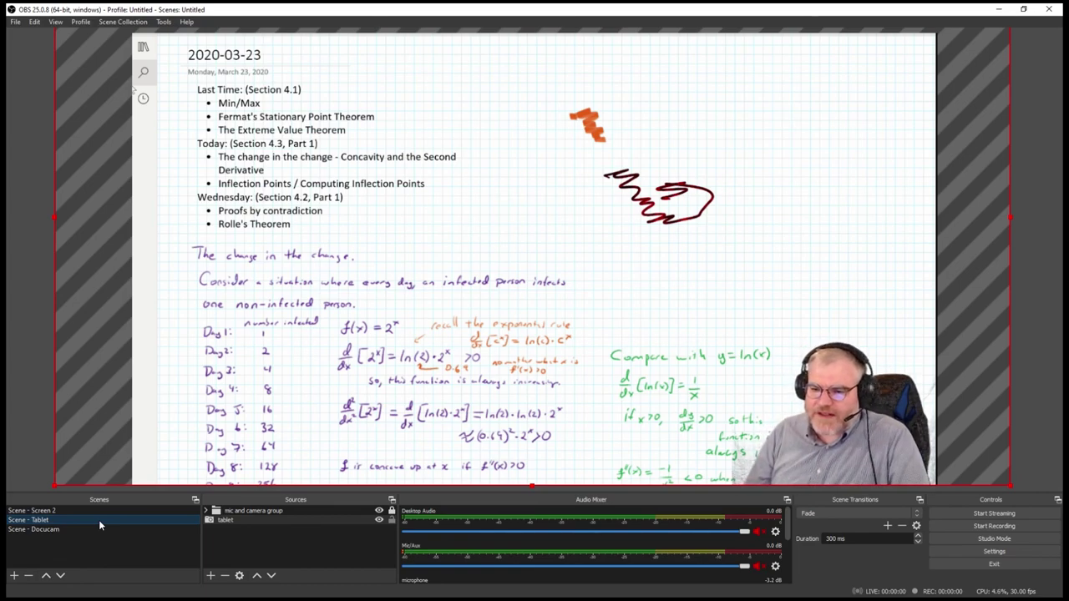
{"action": "scroll", "coordinate": [397, 572], "scroll_direction": "down", "scroll_amount": 1}
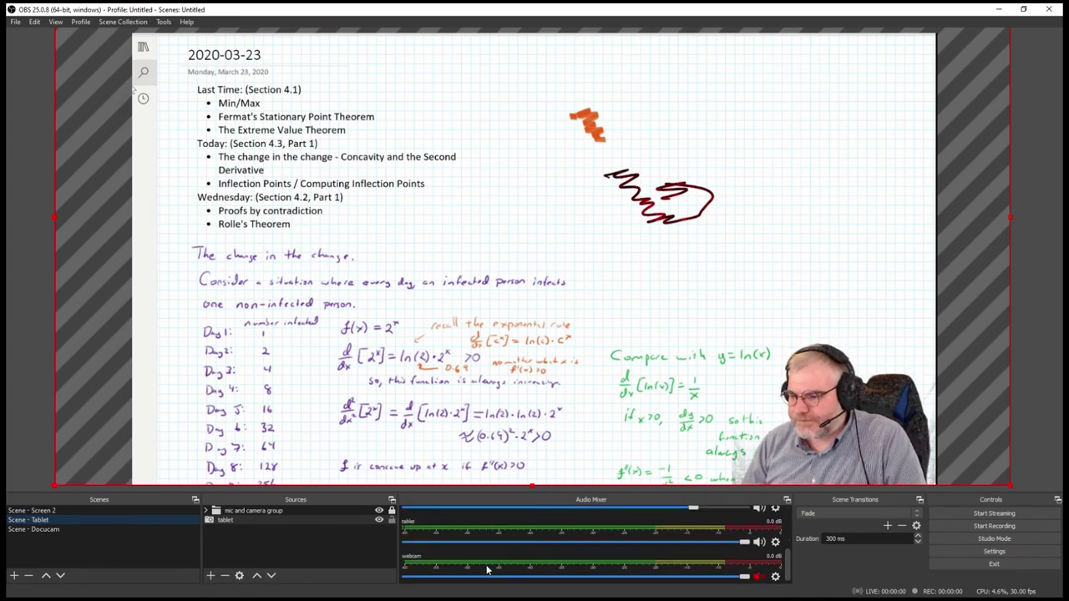
{"action": "scroll", "coordinate": [472, 568], "scroll_direction": "down", "scroll_amount": 1}
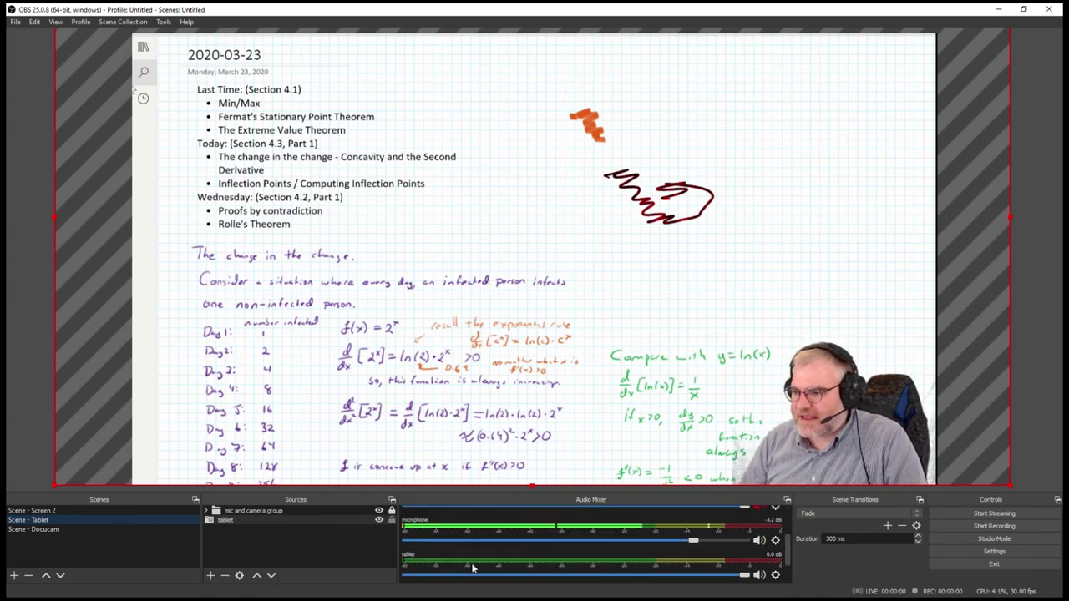